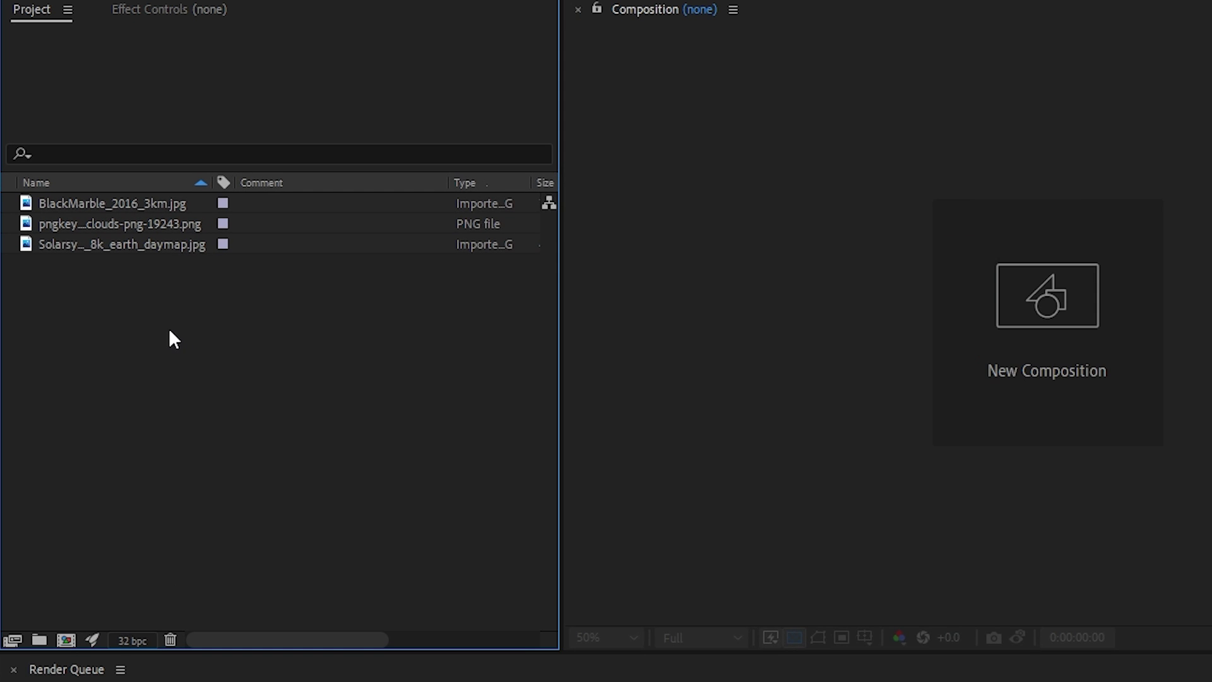
# Step: Inspect the earth daymap, clouds and BlackMarble night images in the Project panel
pyautogui.click(115, 249)
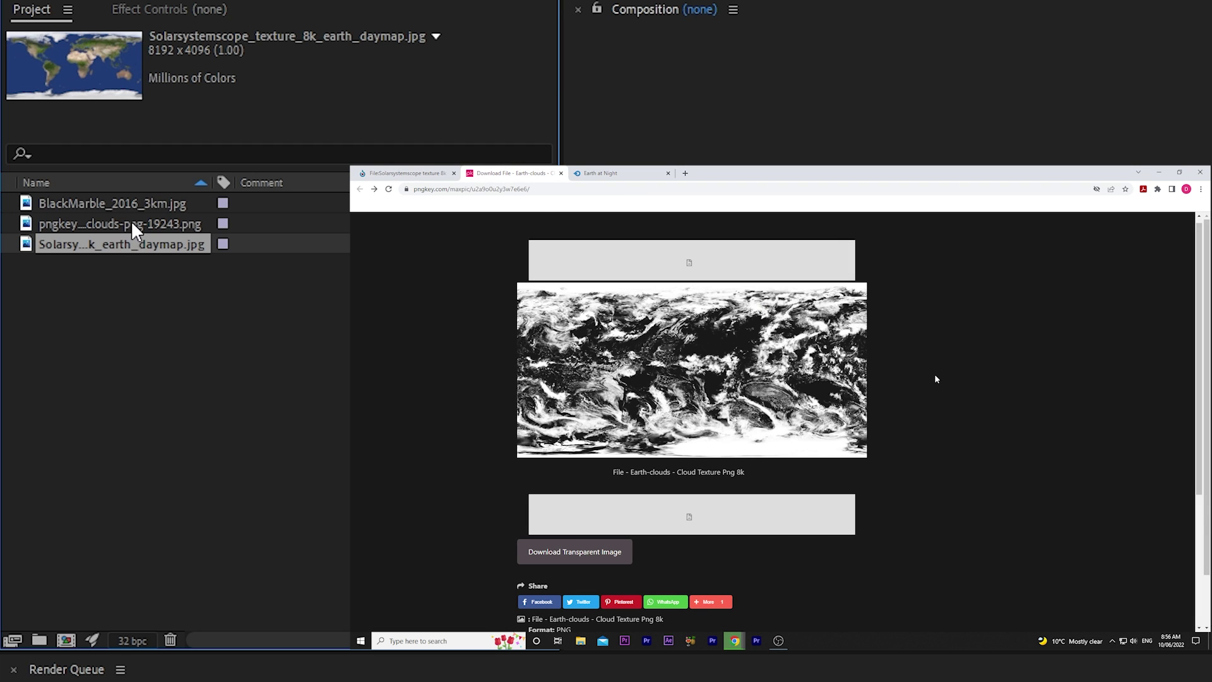
pyautogui.click(133, 226)
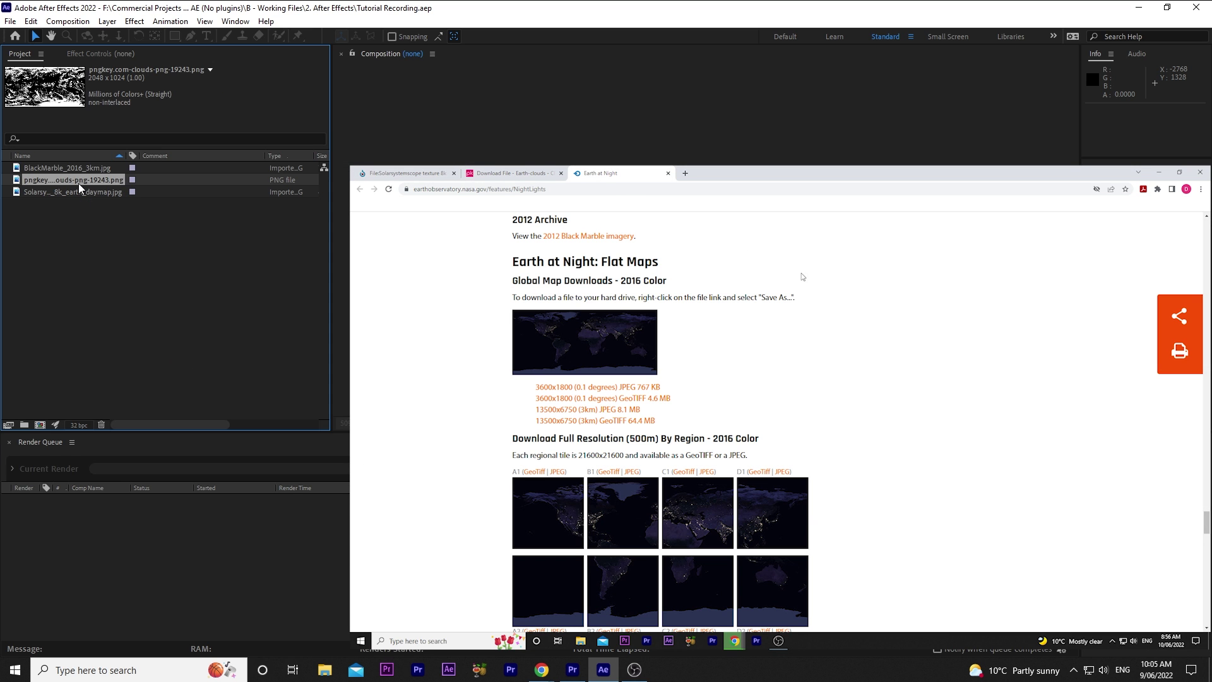
pyautogui.click(120, 203)
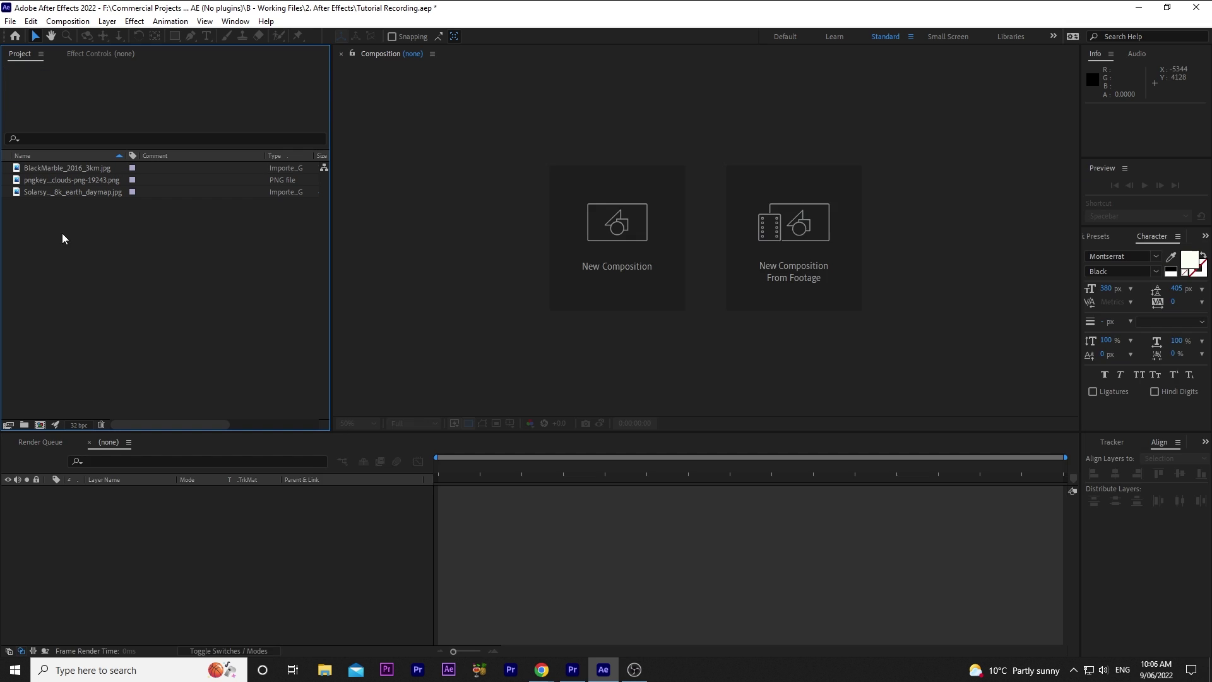
# Step: Create a new composition from the daymap image and name it 'Earth Map'
pyautogui.click(62, 193)
pyautogui.moveTo(63, 196); pyautogui.dragTo(69, 353)
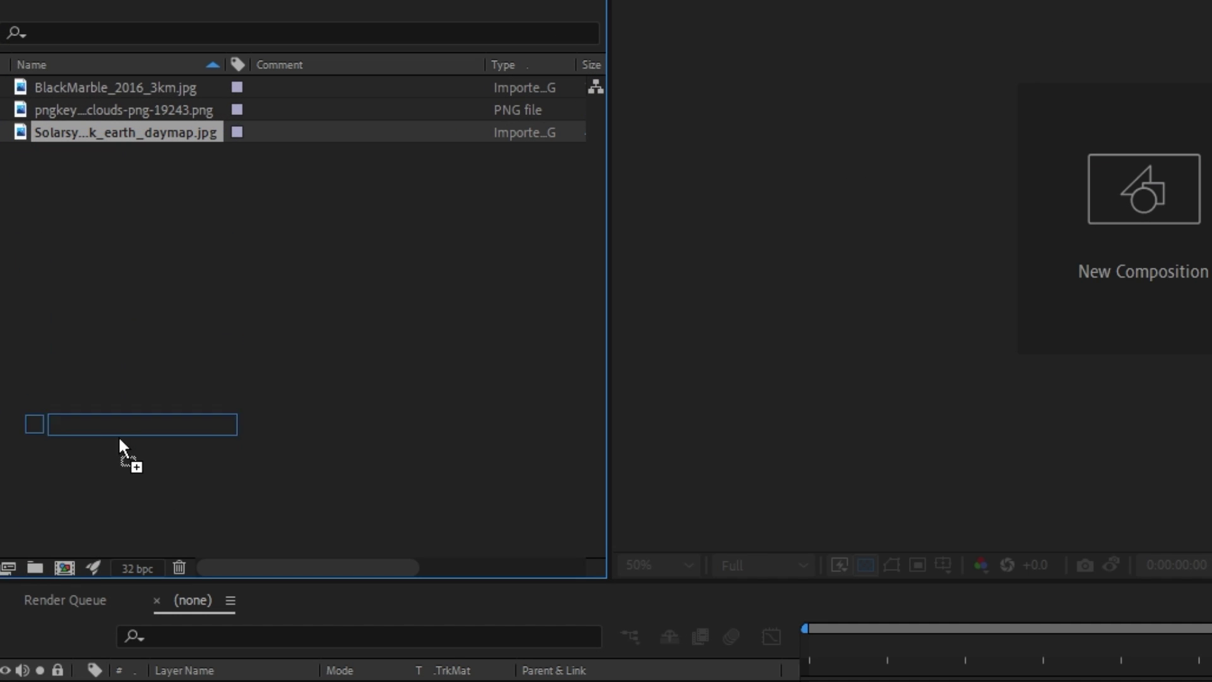
pyautogui.moveTo(120, 440); pyautogui.dragTo(65, 567)
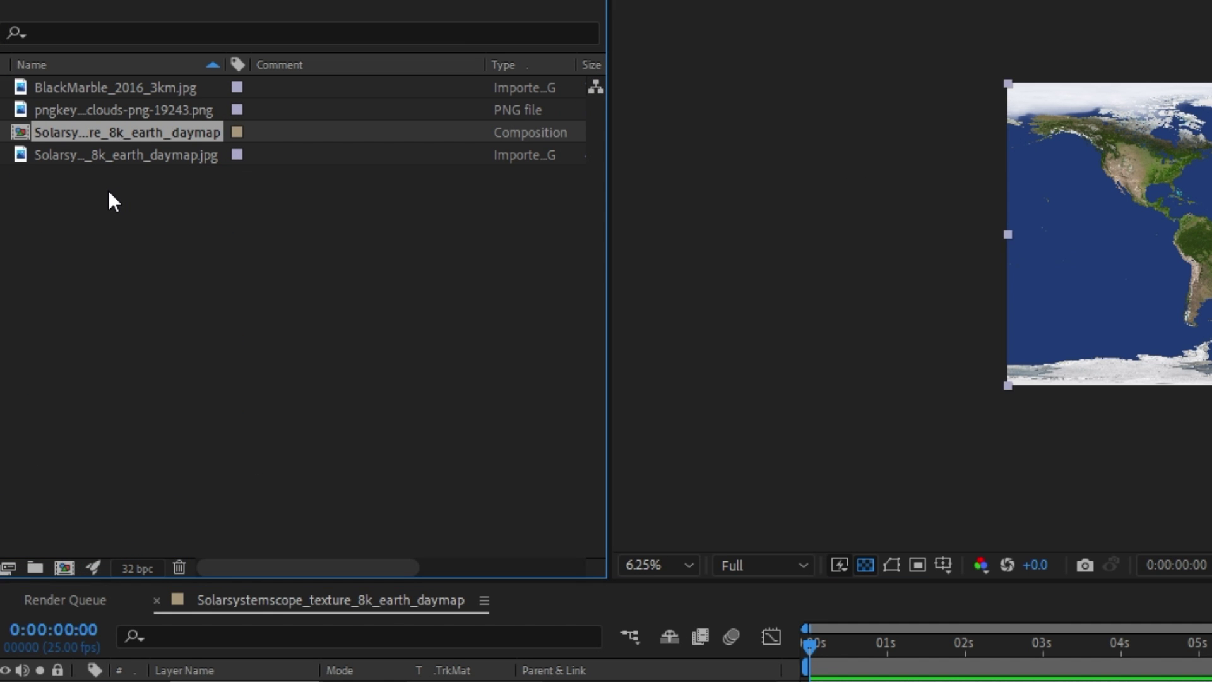
pyautogui.press('Return')
pyautogui.write('Earth Map')
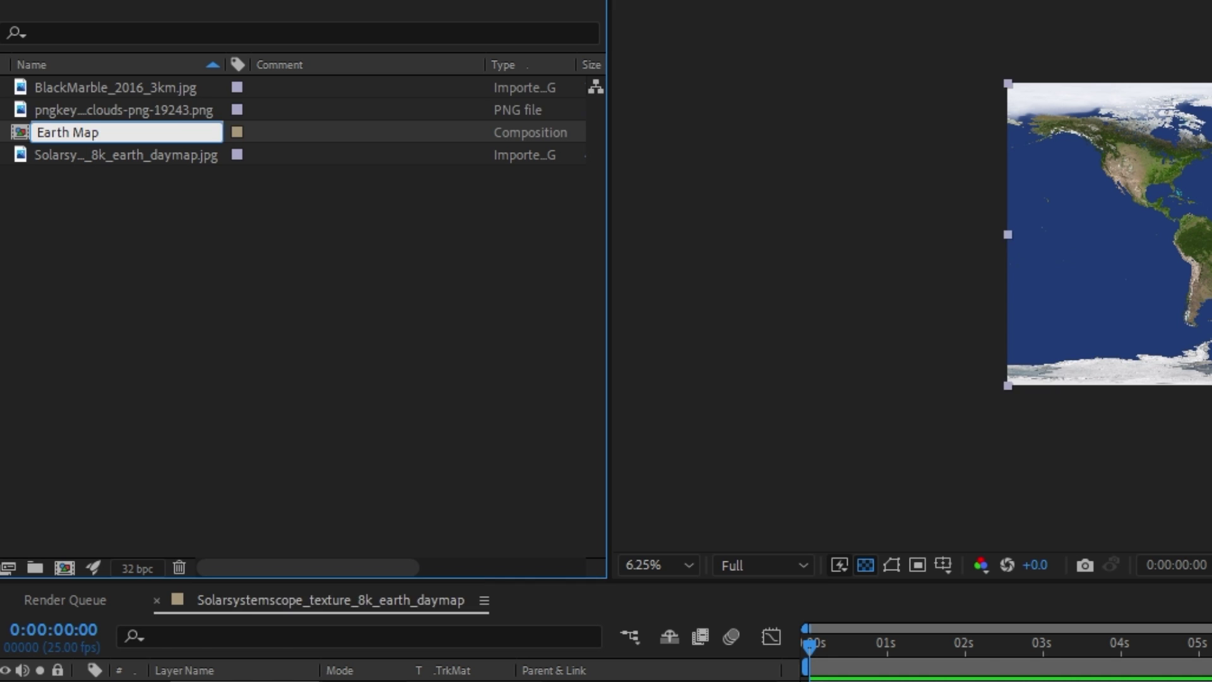
pyautogui.click(140, 232)
# Step: Add the clouds PNG above the daymap, fit it to the comp, and blend it in Screen mode
pyautogui.moveTo(105, 131); pyautogui.dragTo(192, 534)
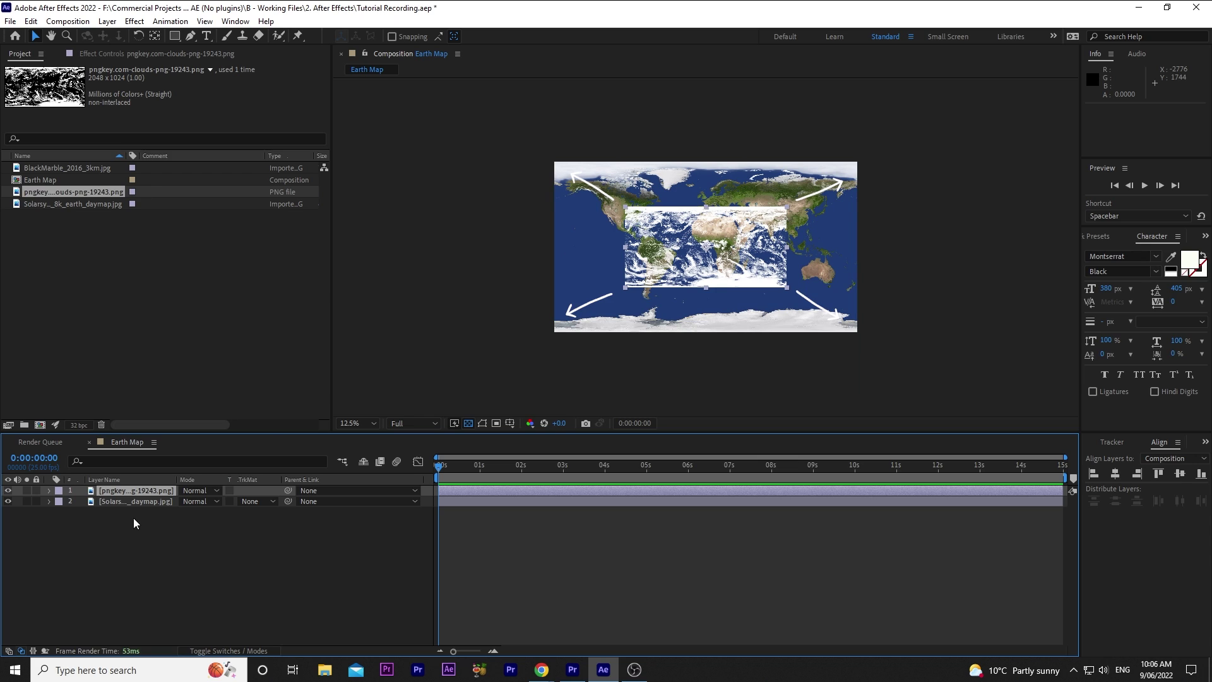
pyautogui.rightClick(130, 490)
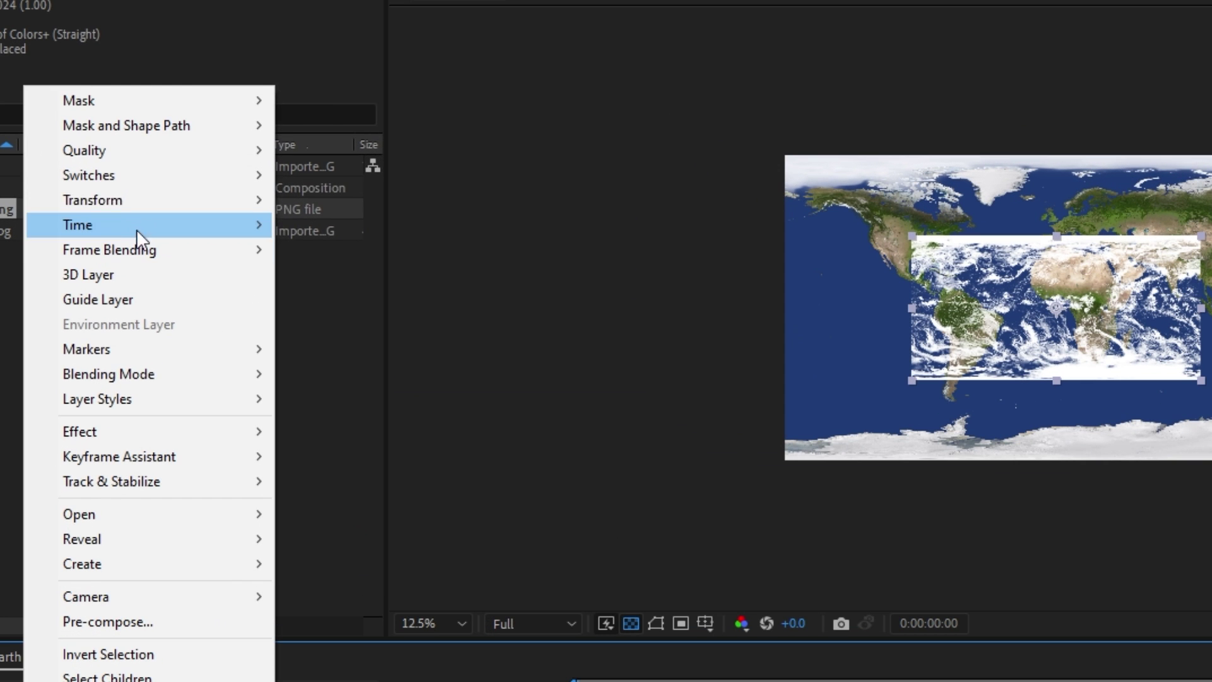
pyautogui.moveTo(221, 192)
pyautogui.click(372, 496)
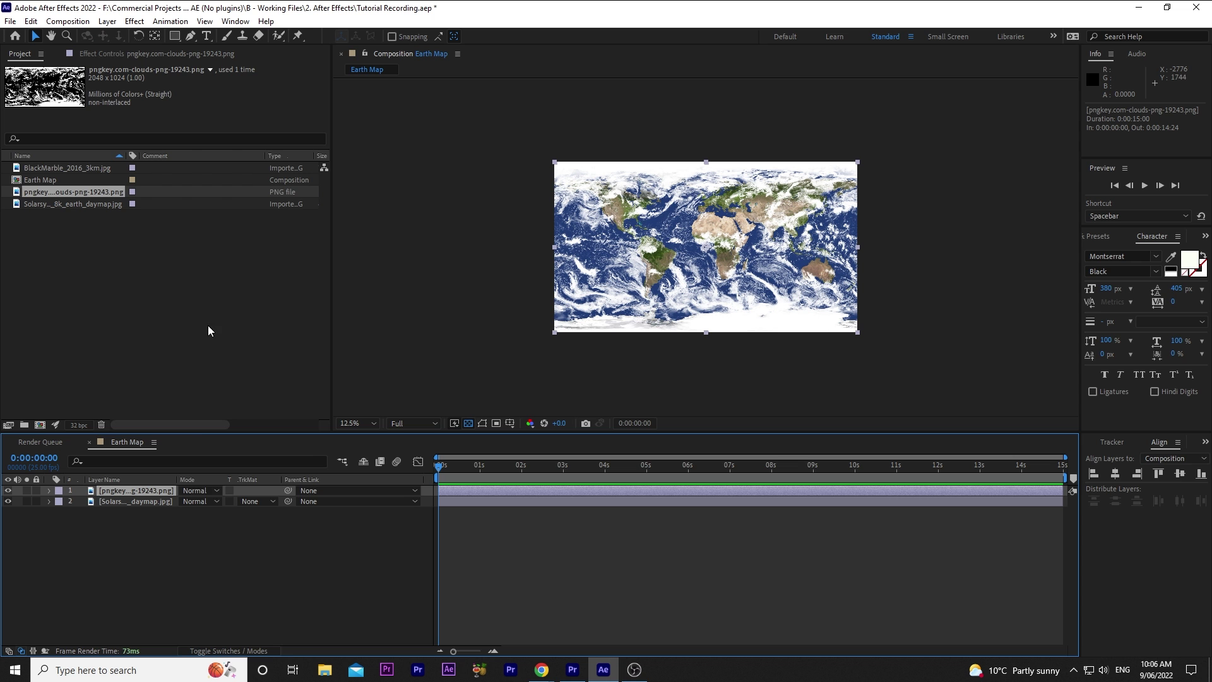
pyautogui.click(198, 493)
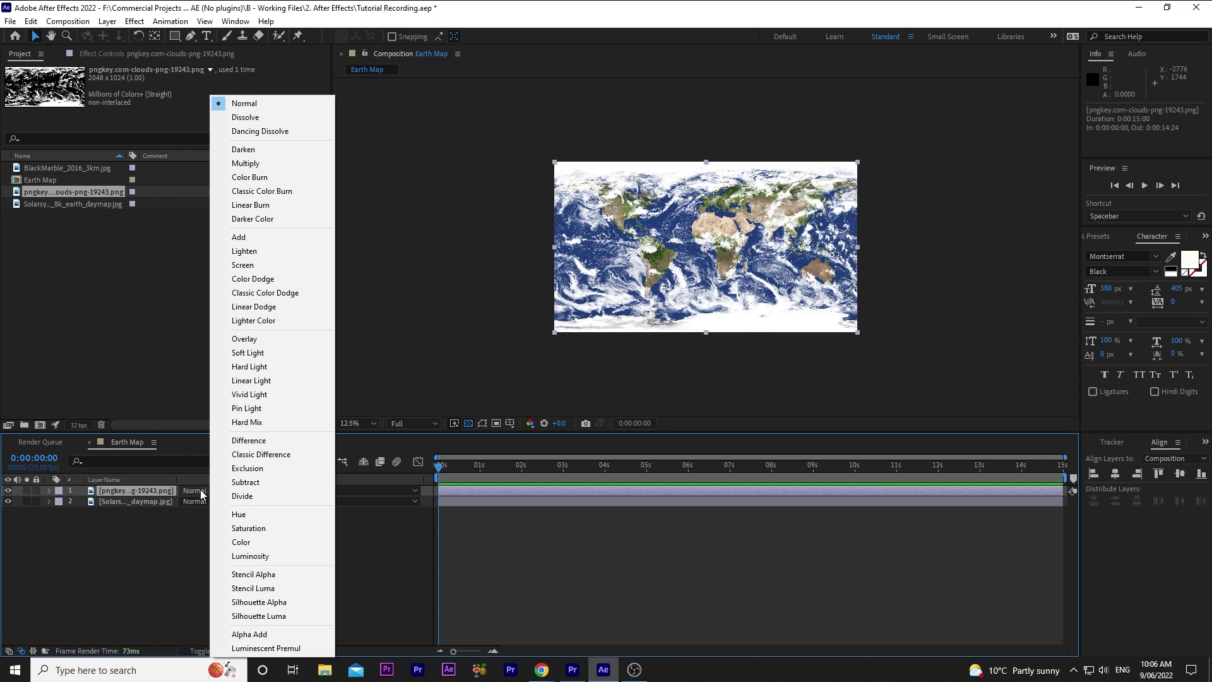
pyautogui.click(291, 265)
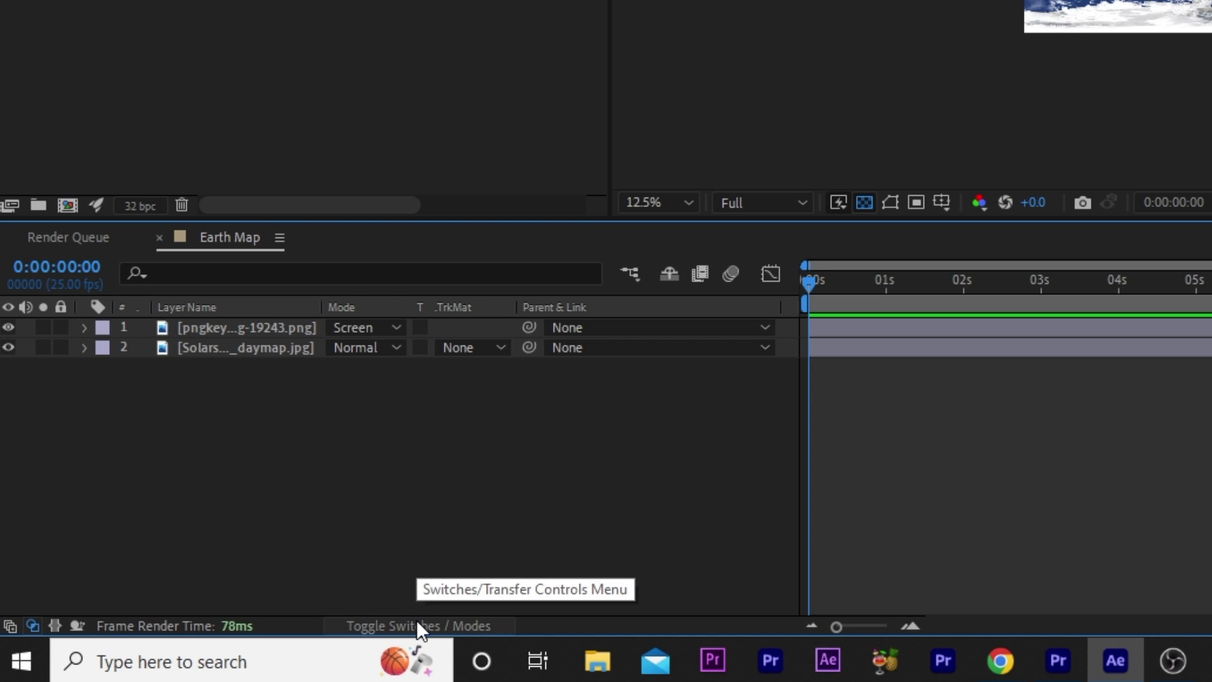
pyautogui.click(236, 648)
pyautogui.click(415, 621)
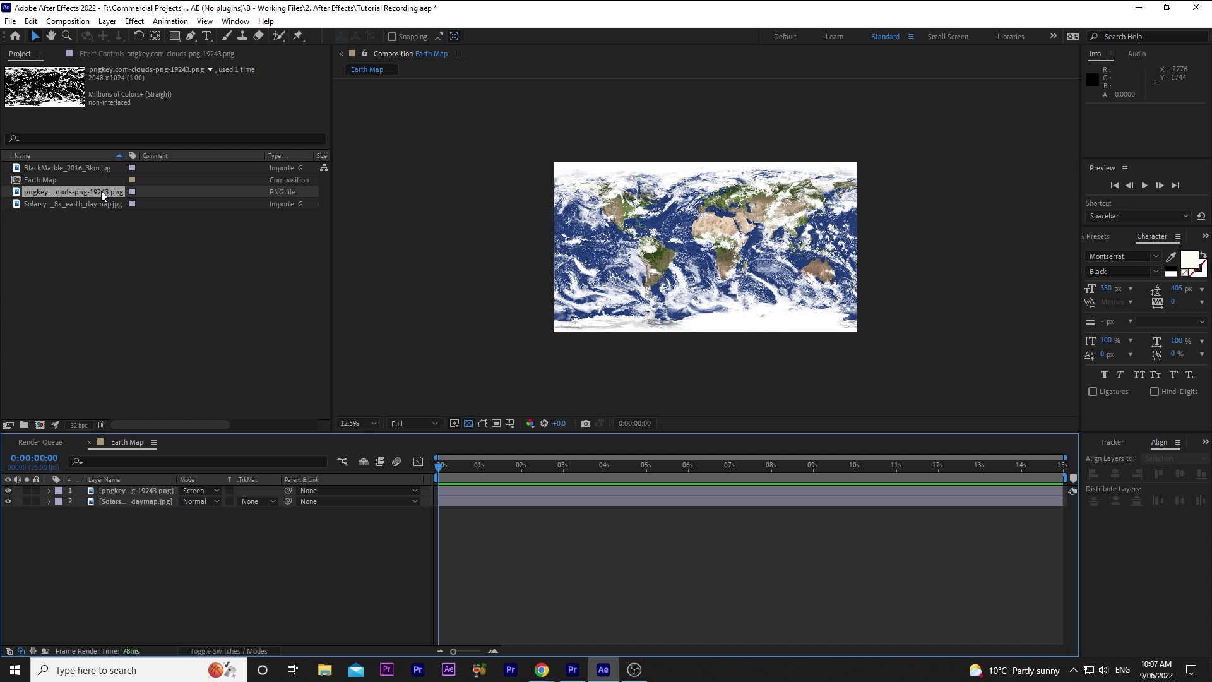
# Step: Add the BlackMarble night image to Earth Map and fit it to the comp
pyautogui.moveTo(68, 168); pyautogui.dragTo(144, 486)
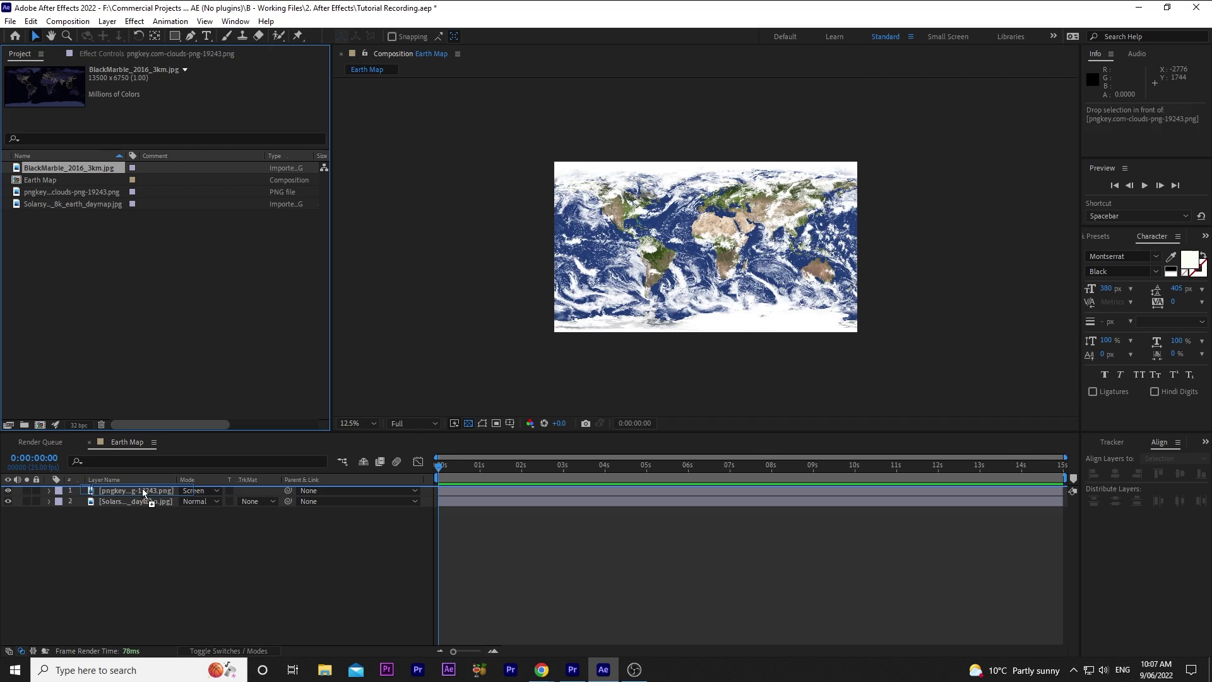
pyautogui.rightClick(131, 488)
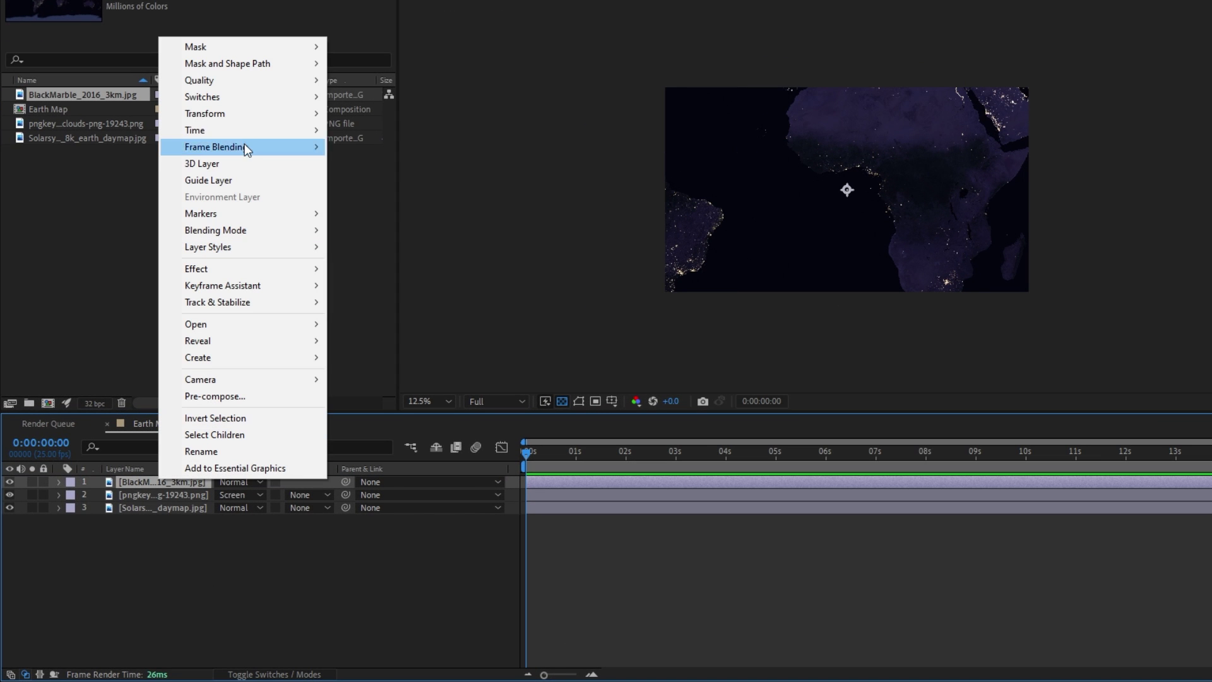
pyautogui.moveTo(269, 111)
pyautogui.click(409, 311)
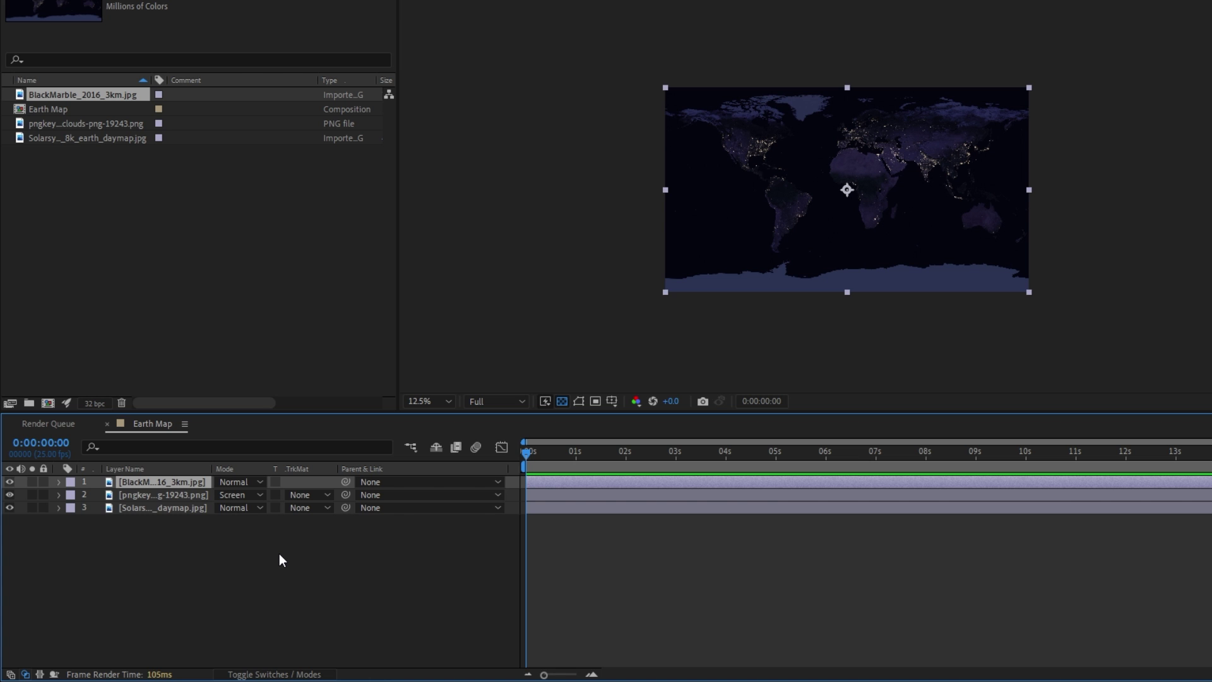
# Step: Compare night against day by toggling the BlackMarble layer, then leave it hidden and select the daymap
pyautogui.click(9, 482)
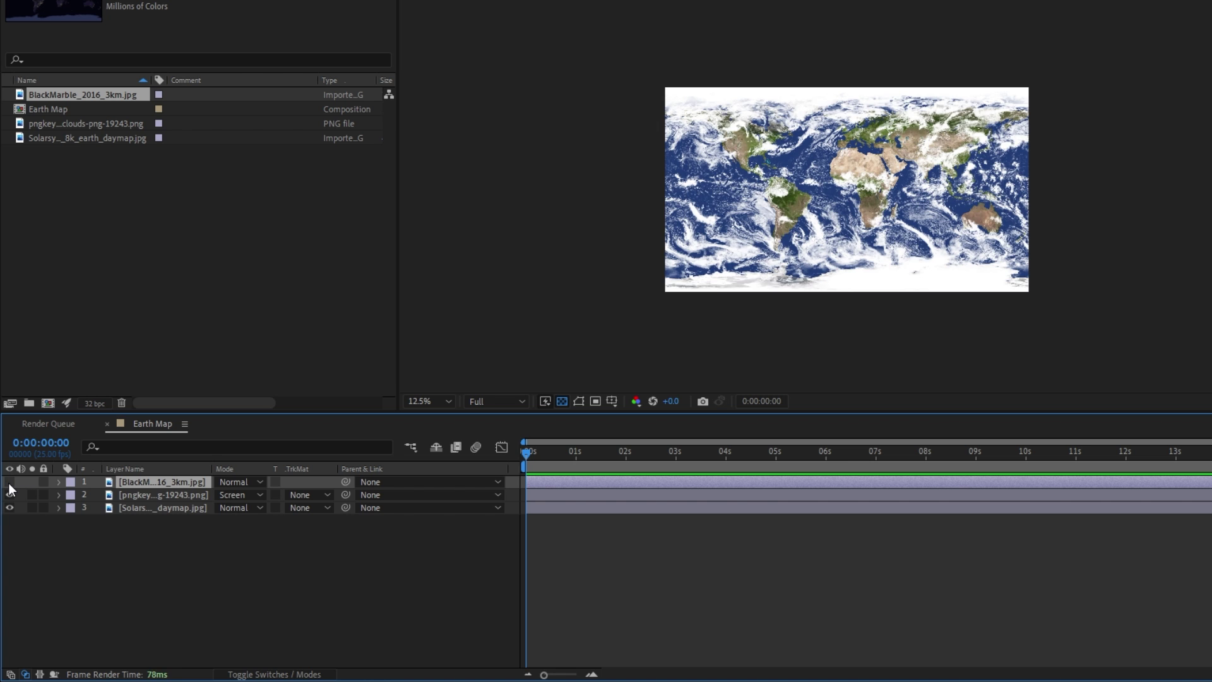
pyautogui.click(10, 482)
pyautogui.click(9, 482)
pyautogui.click(9, 481)
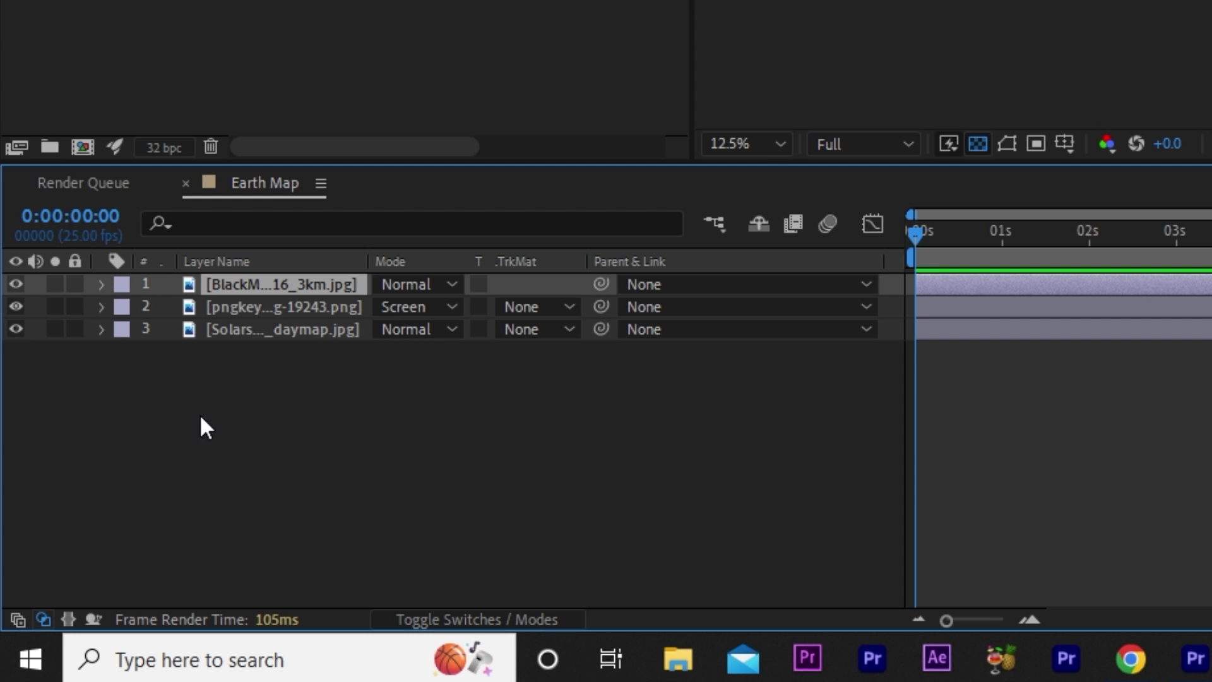
pyautogui.click(14, 284)
pyautogui.click(292, 330)
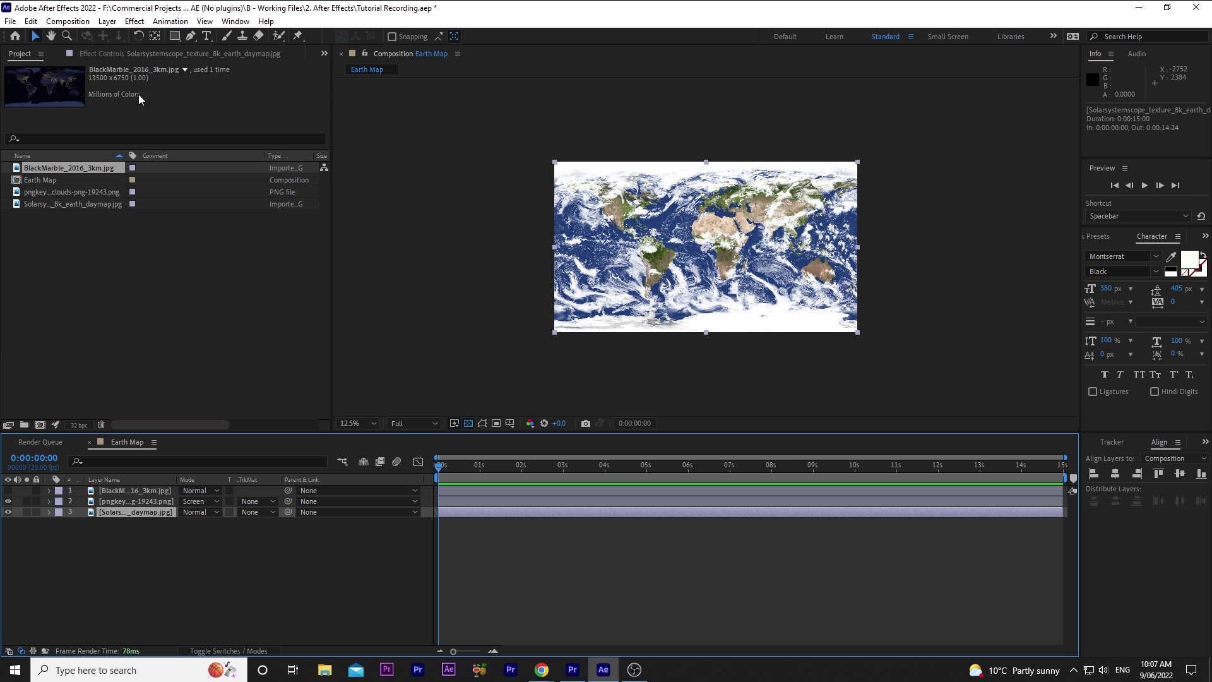
# Step: Apply Hue/Saturation and Brightness & Contrast effects to the daymap layer
pyautogui.click(133, 20)
pyautogui.moveTo(183, 166)
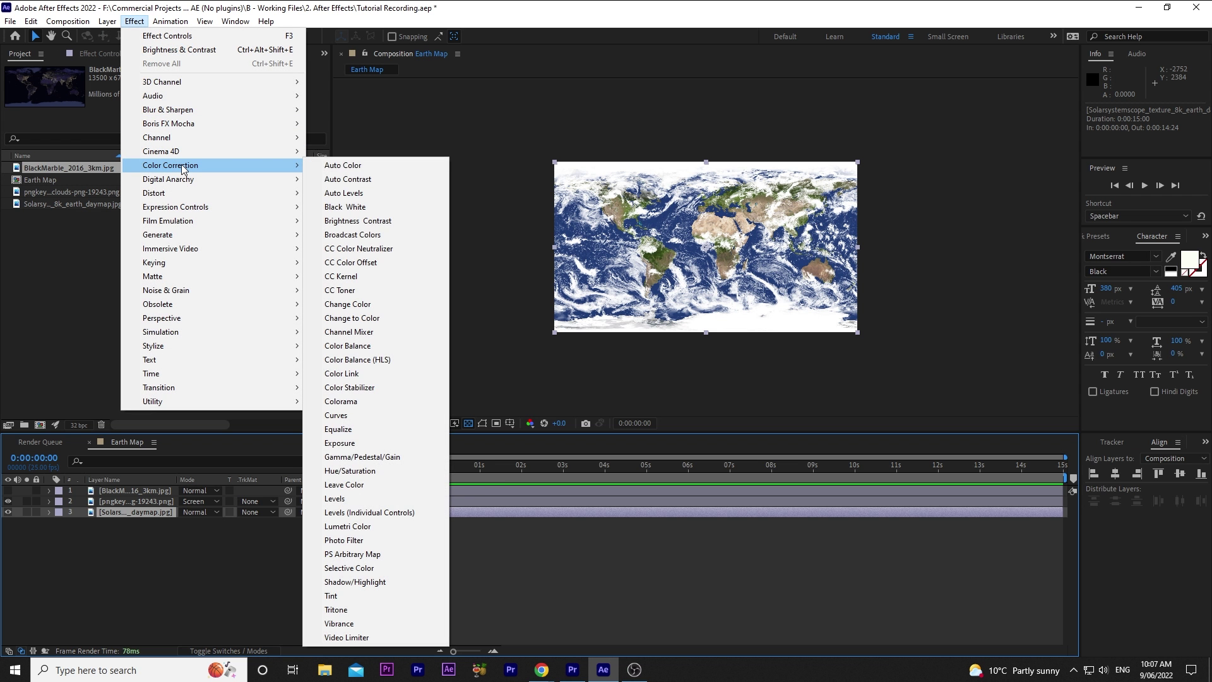
pyautogui.click(365, 472)
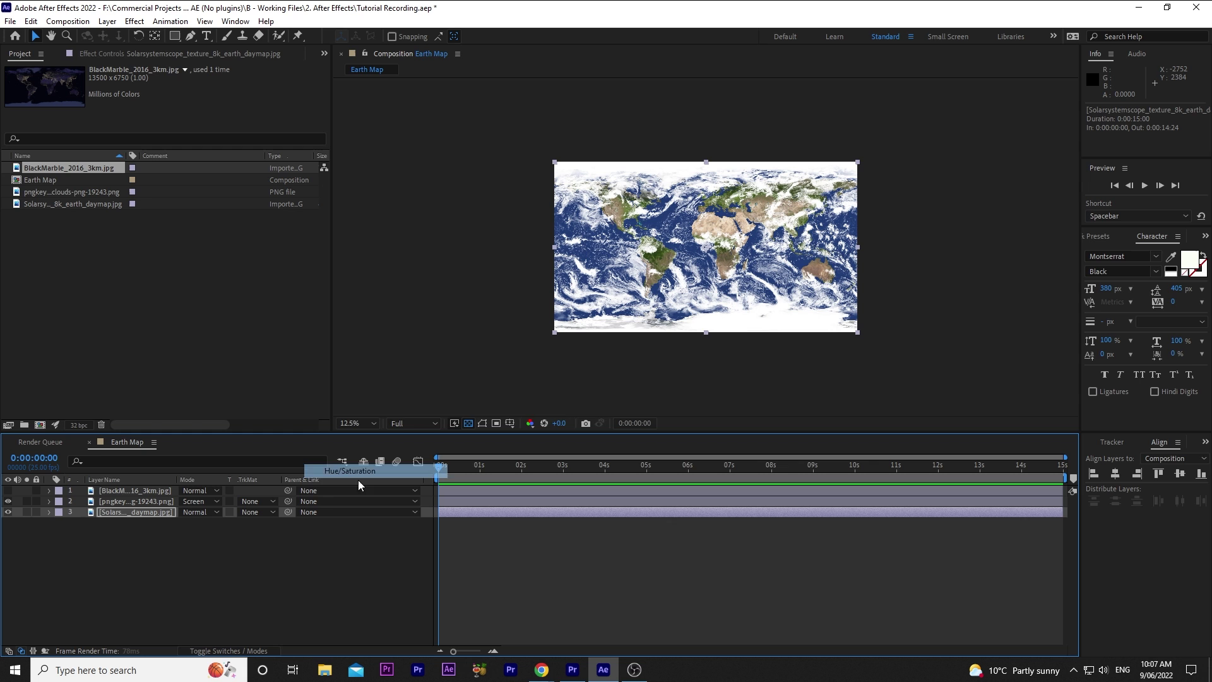
pyautogui.click(134, 21)
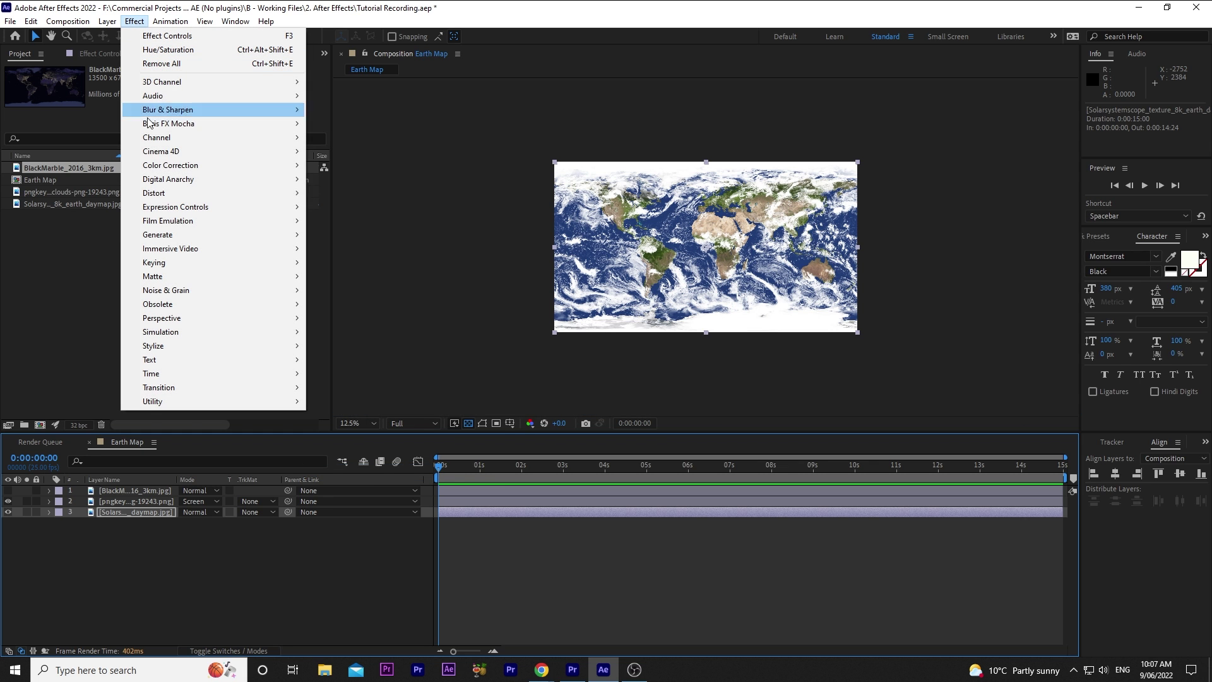
pyautogui.moveTo(271, 165)
pyautogui.click(353, 221)
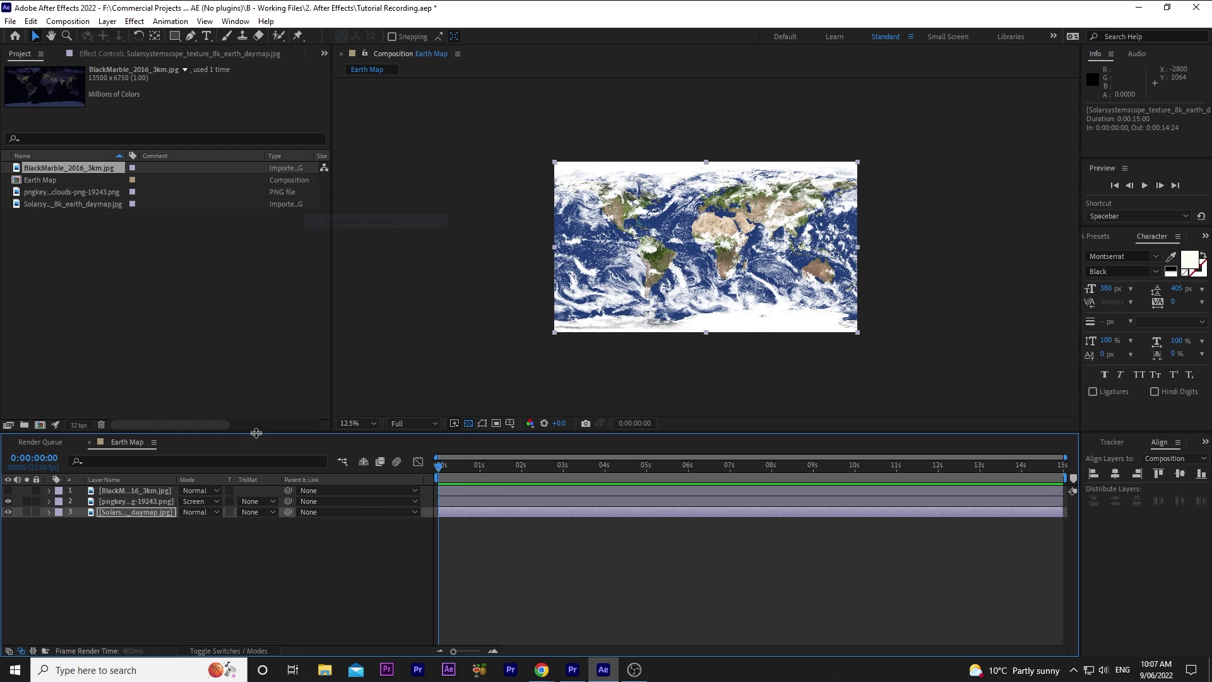
# Step: Set Master Saturation -55, Master Lightness -20 and Contrast 20 on the daymap
pyautogui.click(144, 54)
pyautogui.click(148, 372)
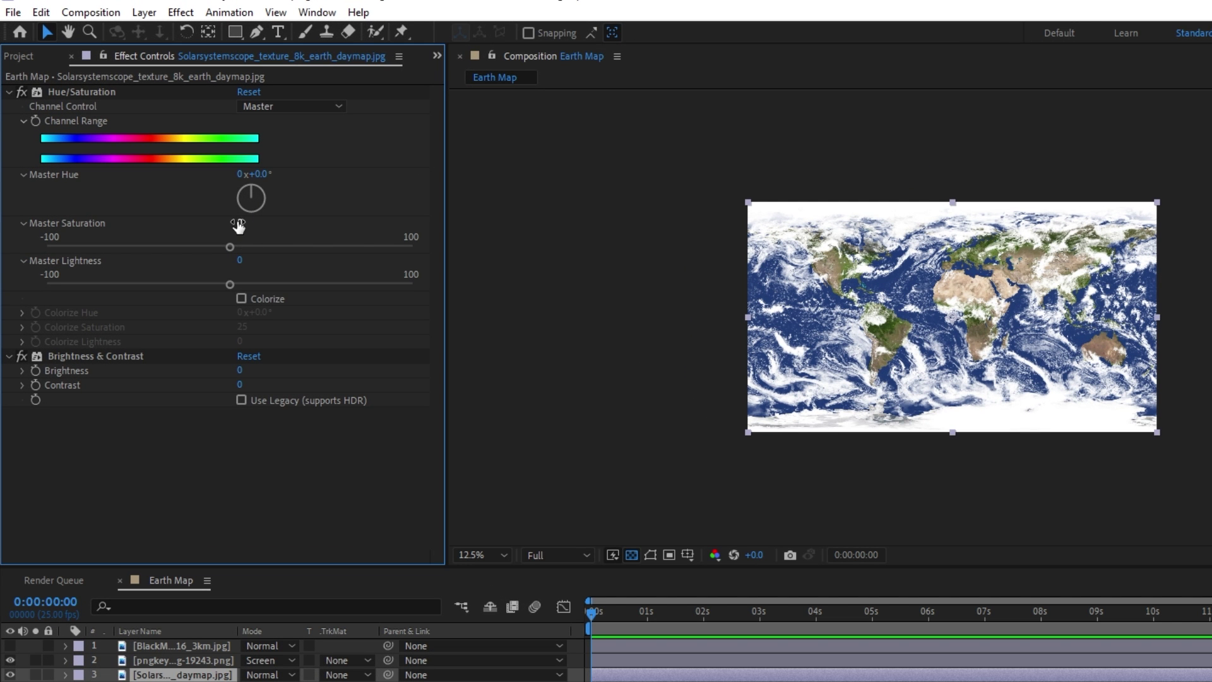
pyautogui.click(239, 225)
pyautogui.write('-55')
pyautogui.press('Return')
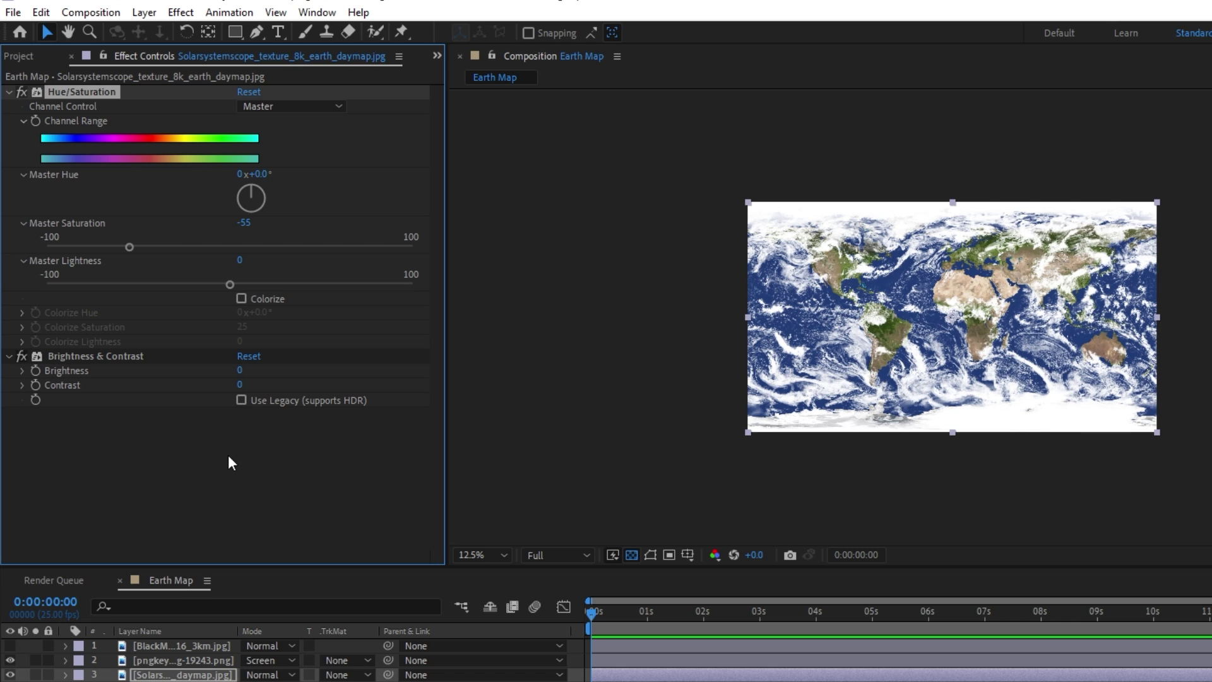
pyautogui.click(246, 262)
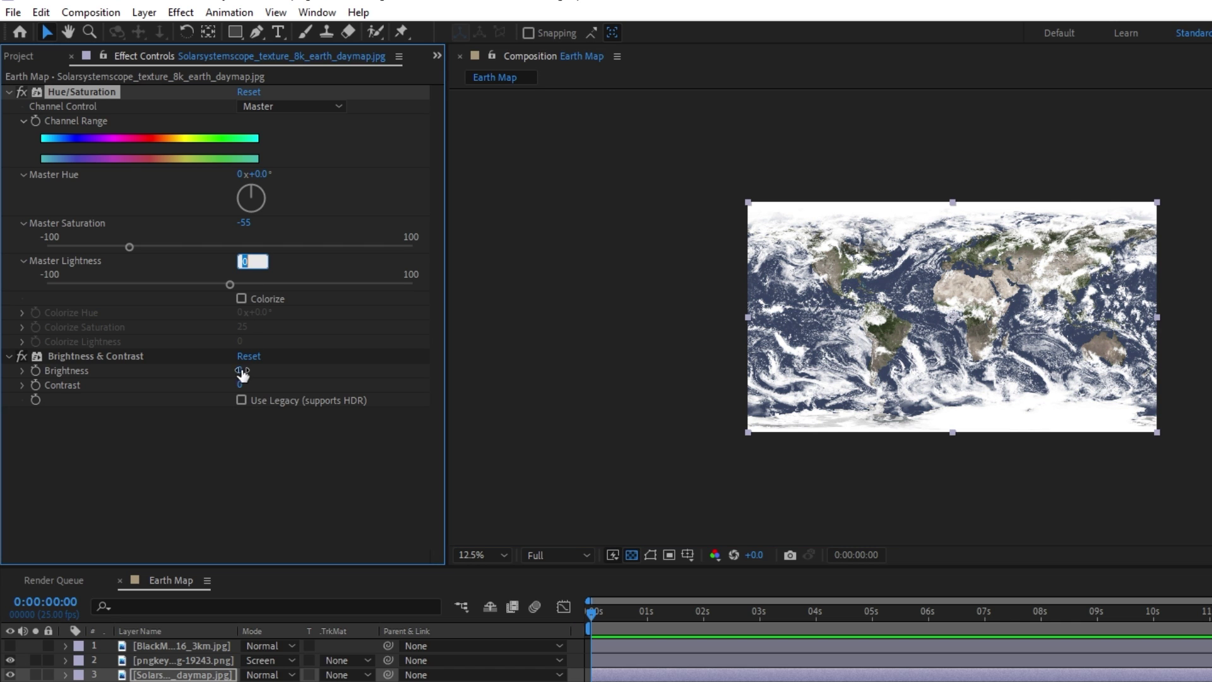
pyautogui.write('-20')
pyautogui.press('Return')
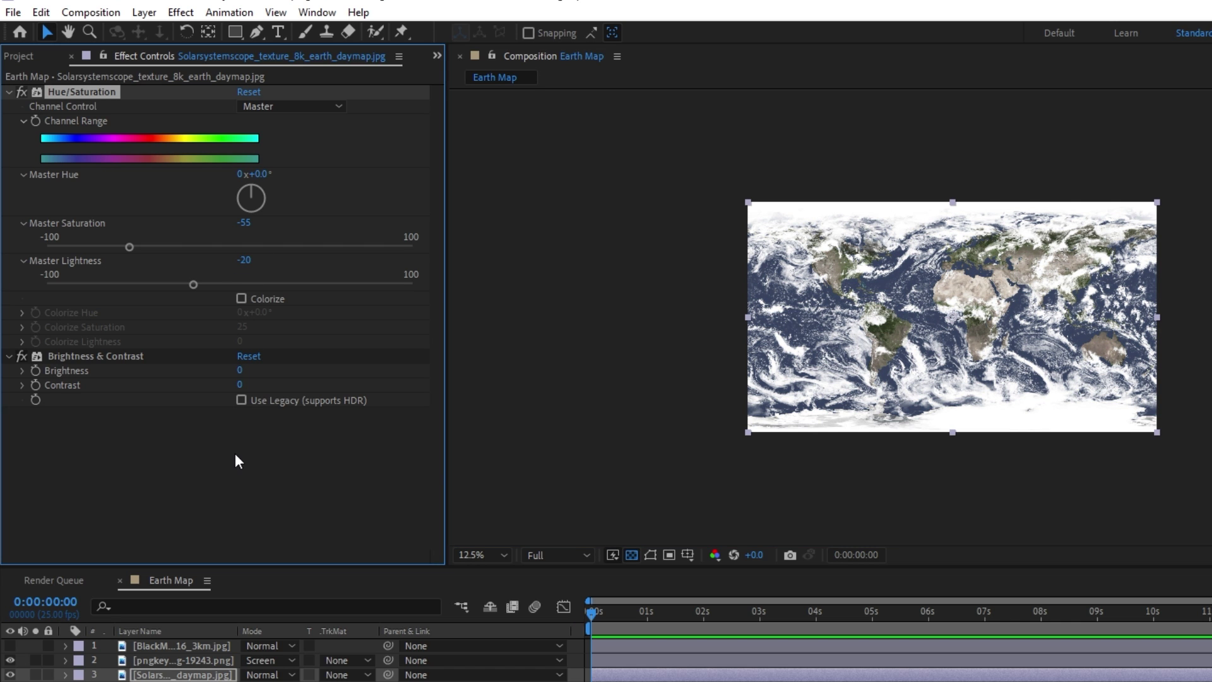
pyautogui.click(240, 385)
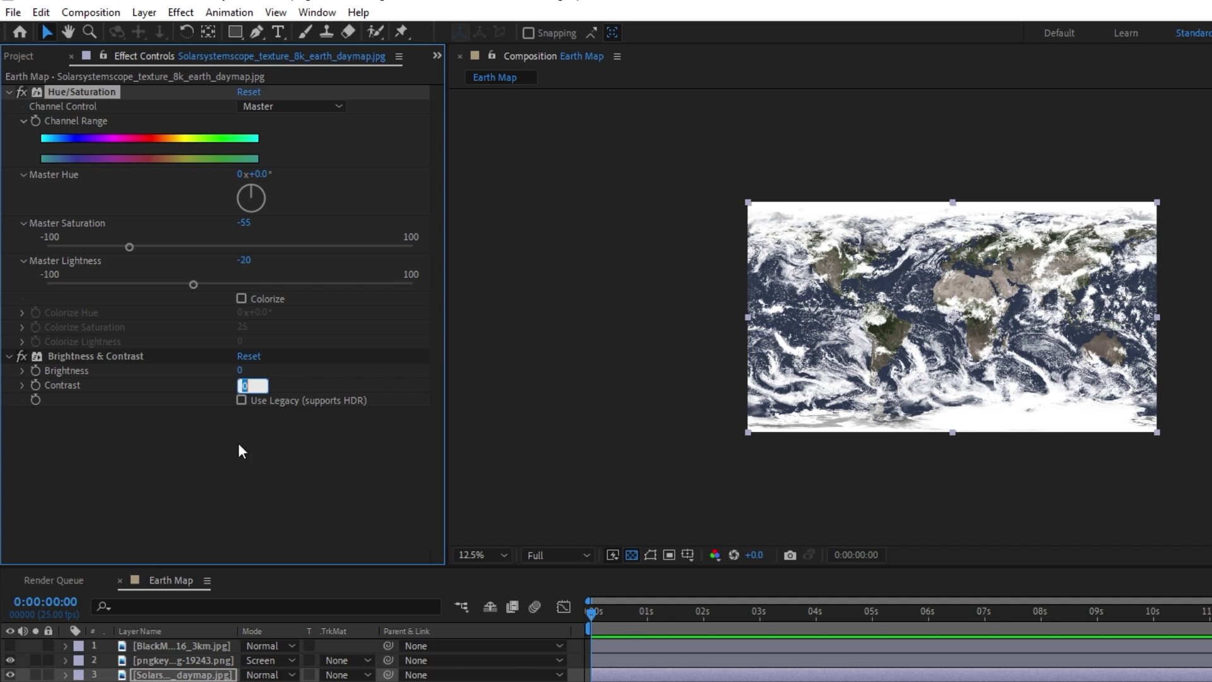
pyautogui.press('Return')
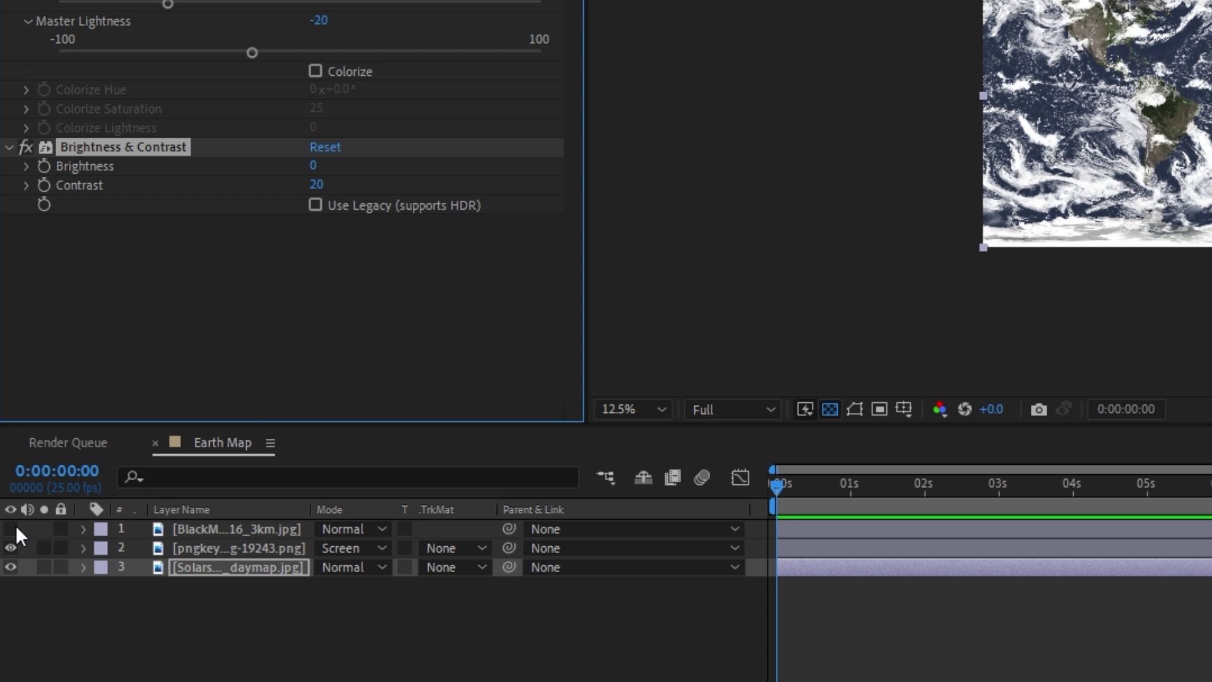
# Step: Make the BlackMarble night layer visible and apply Change to Color to it
pyautogui.click(10, 528)
pyautogui.click(234, 530)
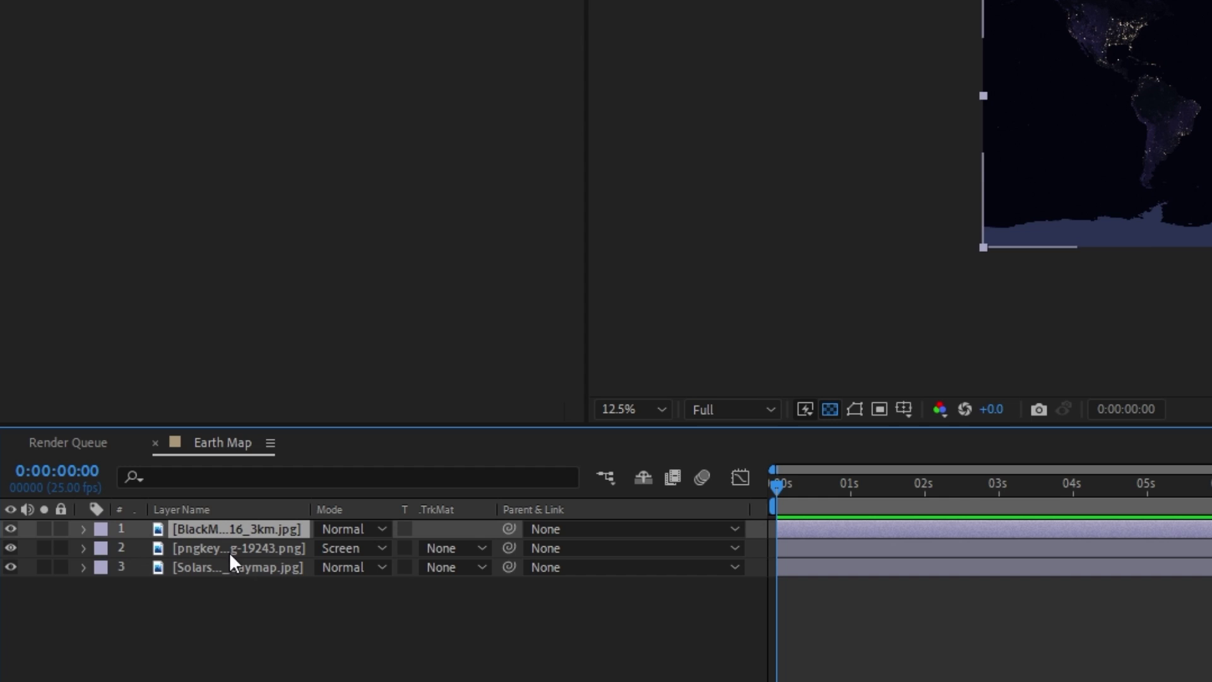
pyautogui.click(219, 17)
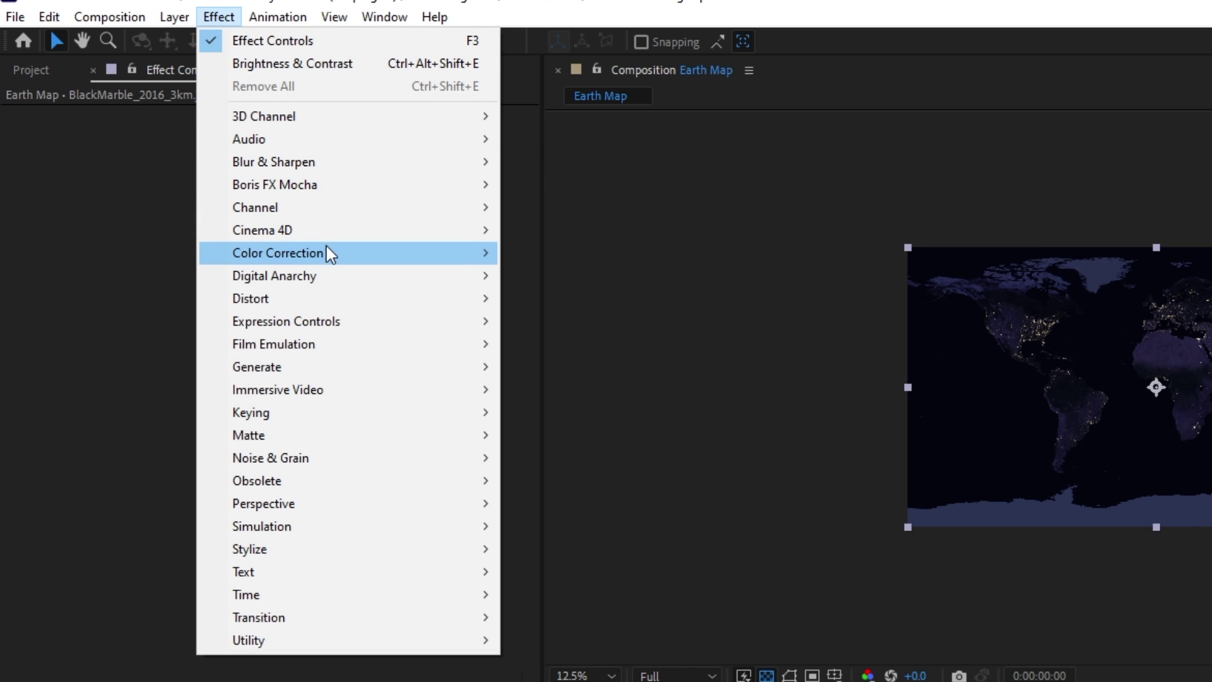
pyautogui.moveTo(327, 251)
pyautogui.click(601, 503)
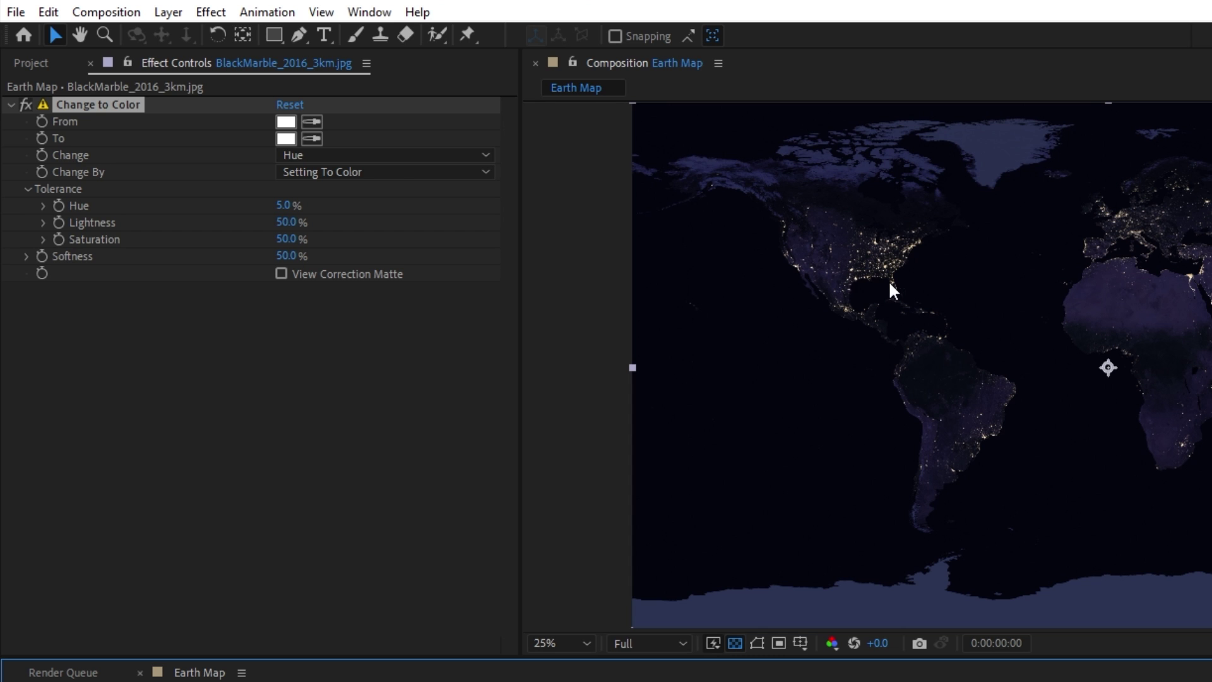
# Step: Sample the tan city-light colour as From and set Change to Hue & Lightness
pyautogui.click(311, 123)
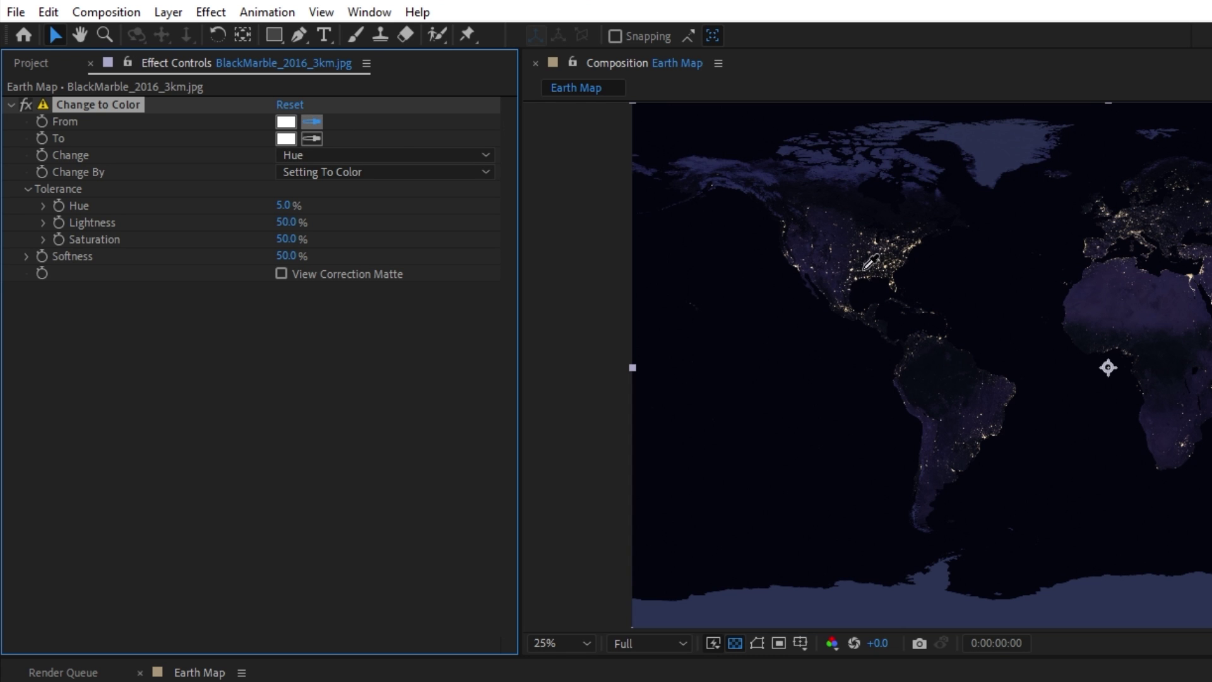
pyautogui.click(887, 264)
pyautogui.scroll(1, 889, 261)
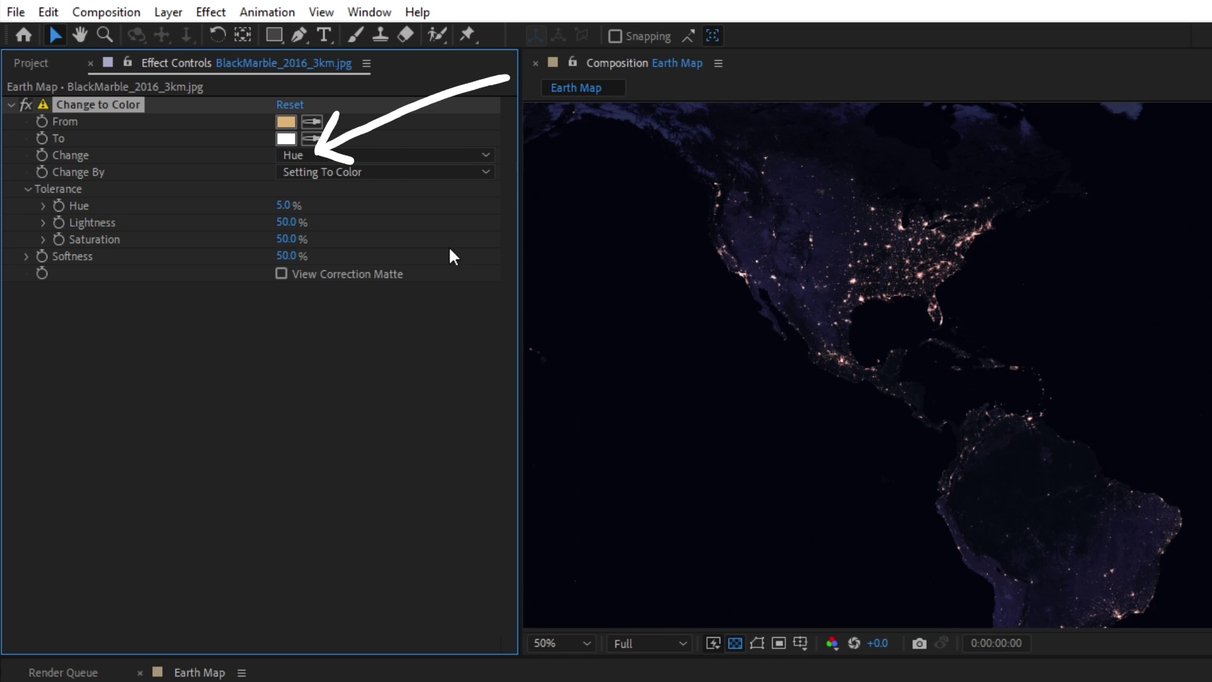
pyautogui.click(328, 156)
pyautogui.click(353, 199)
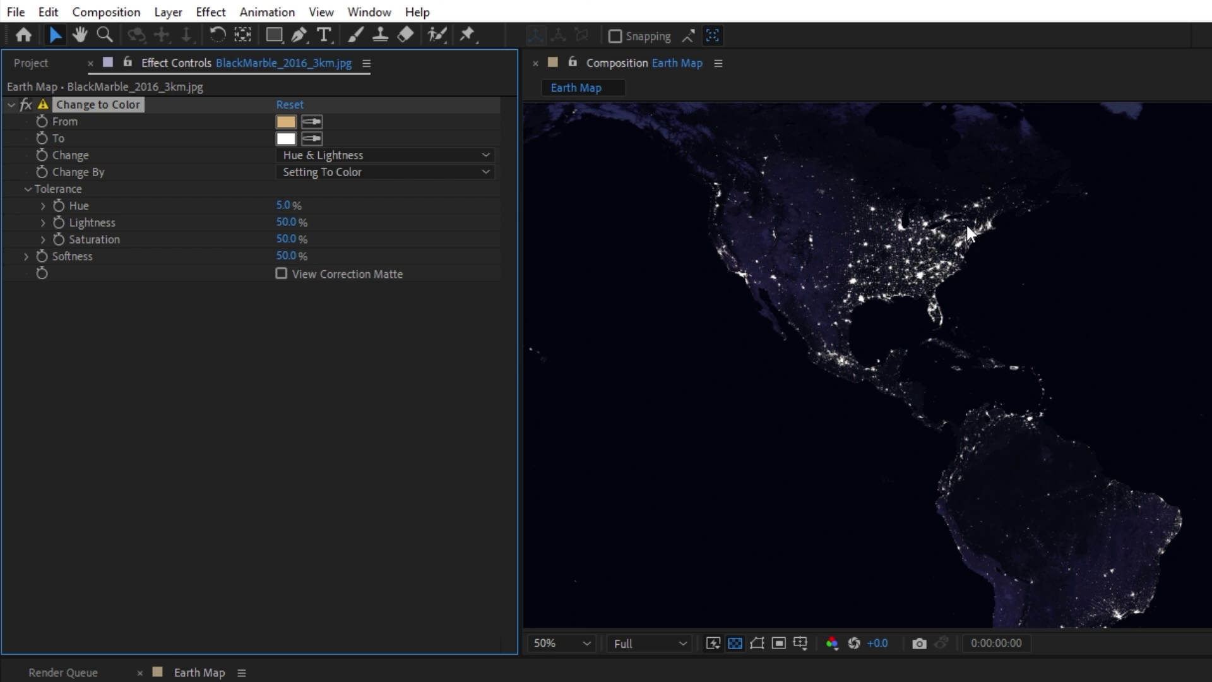
# Step: Apply Color Balance to the night map with Shadow Blue Balance at -20
pyautogui.scroll(-2, 818, 315)
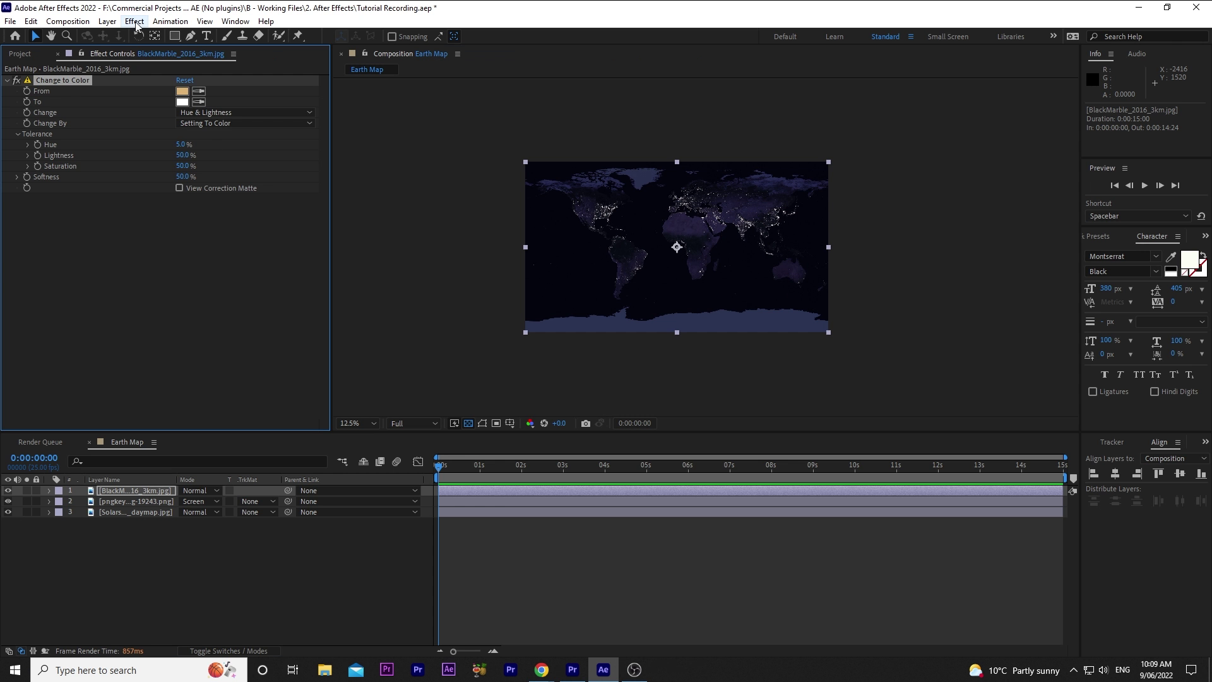
pyautogui.click(210, 12)
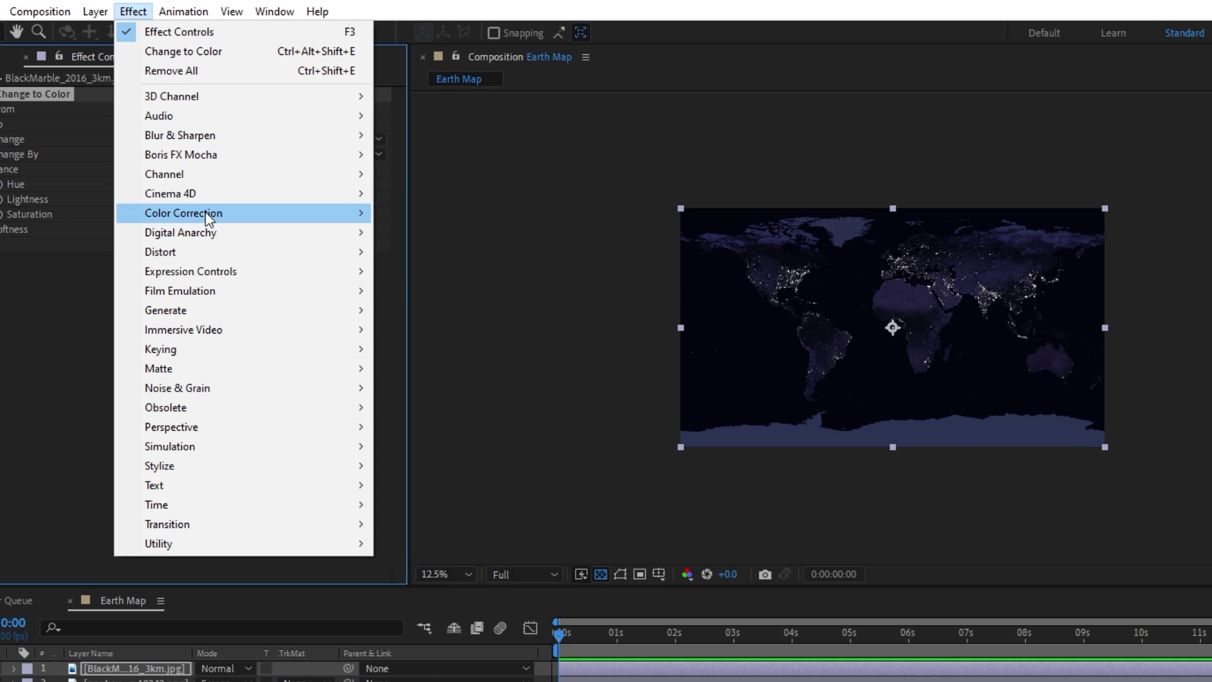
pyautogui.moveTo(206, 211)
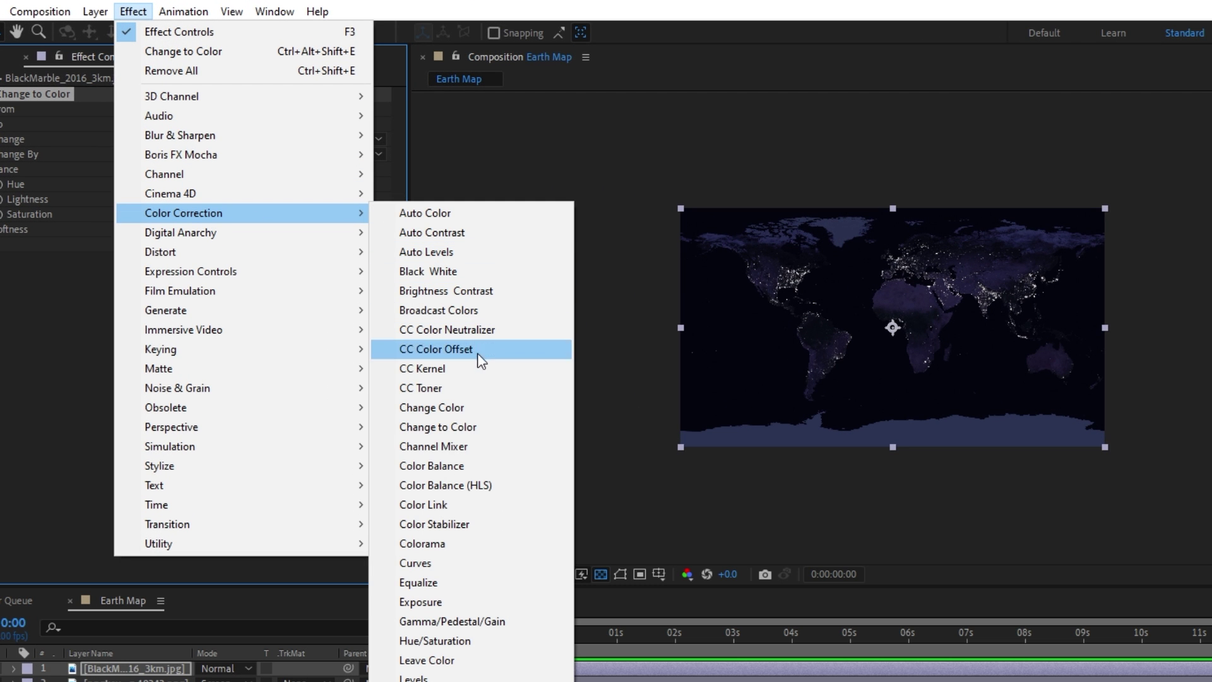
pyautogui.click(456, 463)
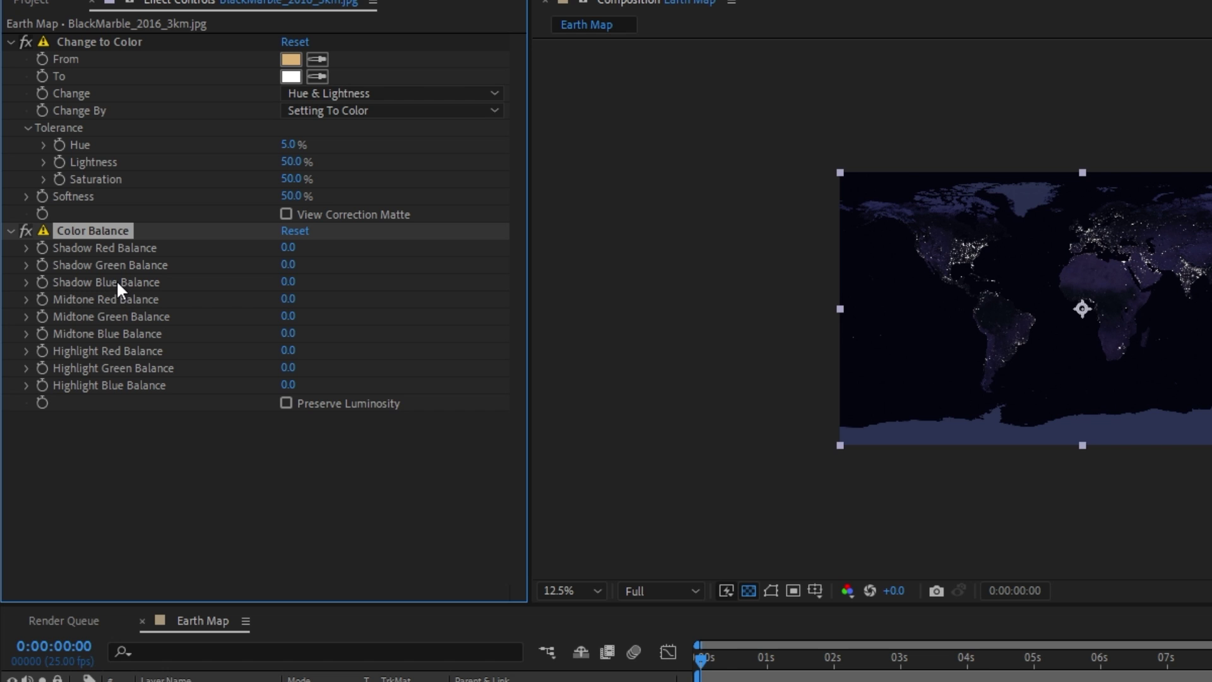
pyautogui.click(296, 283)
pyautogui.write('-20')
pyautogui.press('Return')
# Step: Set the composition viewer magnification to Fit
pyautogui.press('.')
pyautogui.click(572, 590)
pyautogui.click(566, 625)
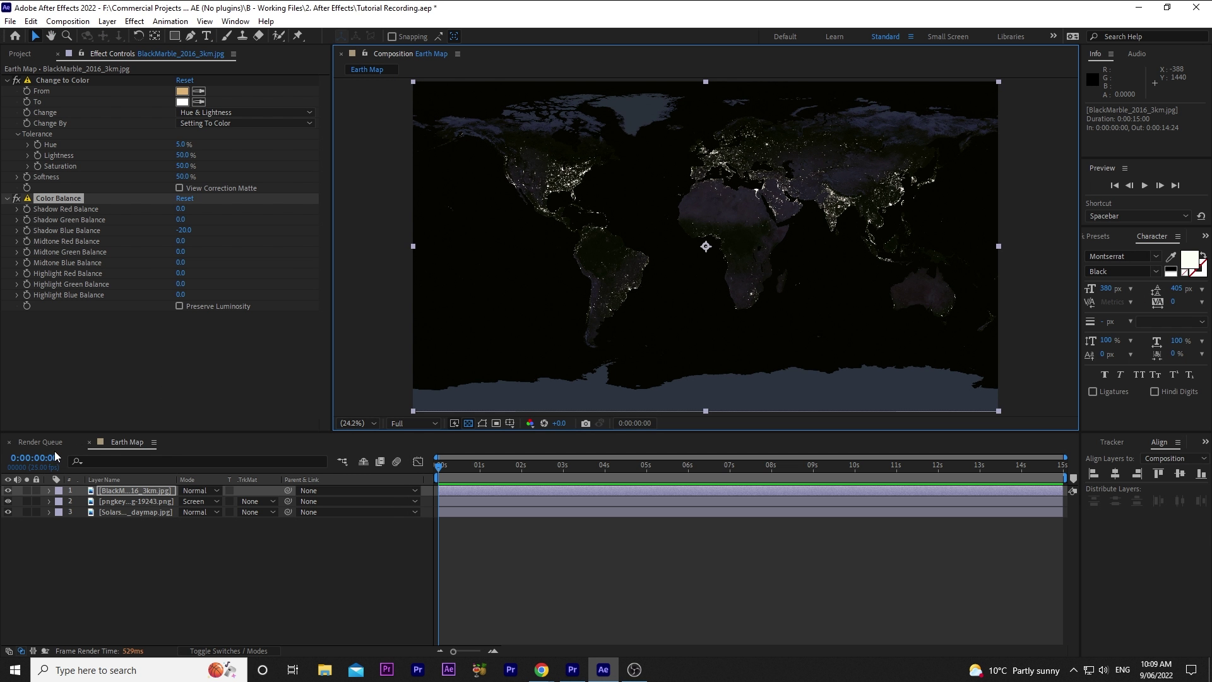
# Step: Hide the night map and create an 'Earth Globe' composition using the HDTV 1080 25 preset
pyautogui.click(8, 491)
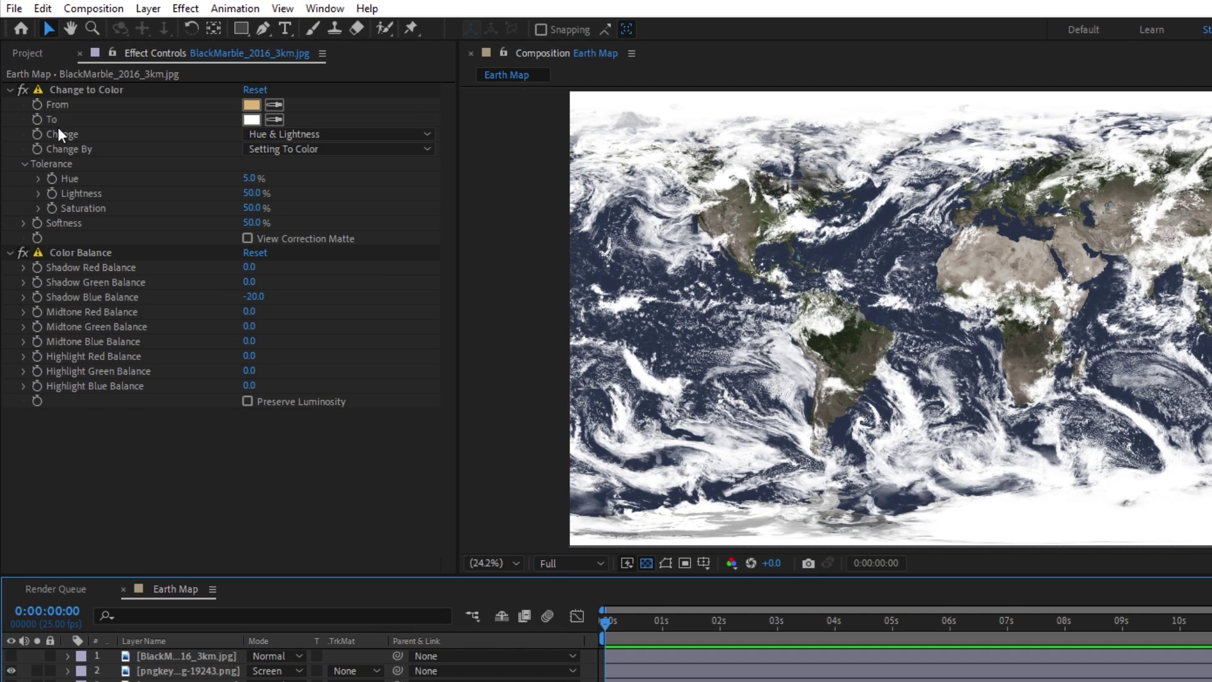
pyautogui.click(20, 54)
pyautogui.rightClick(123, 348)
pyautogui.click(152, 355)
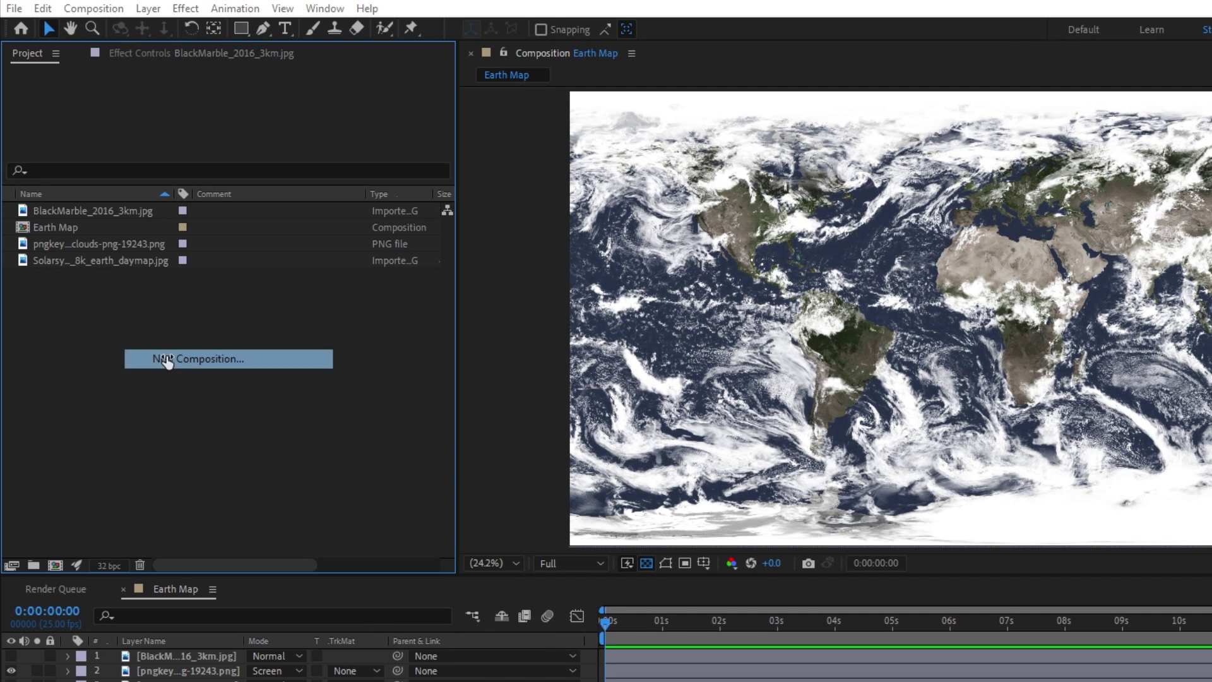
pyautogui.write('Earth Globe')
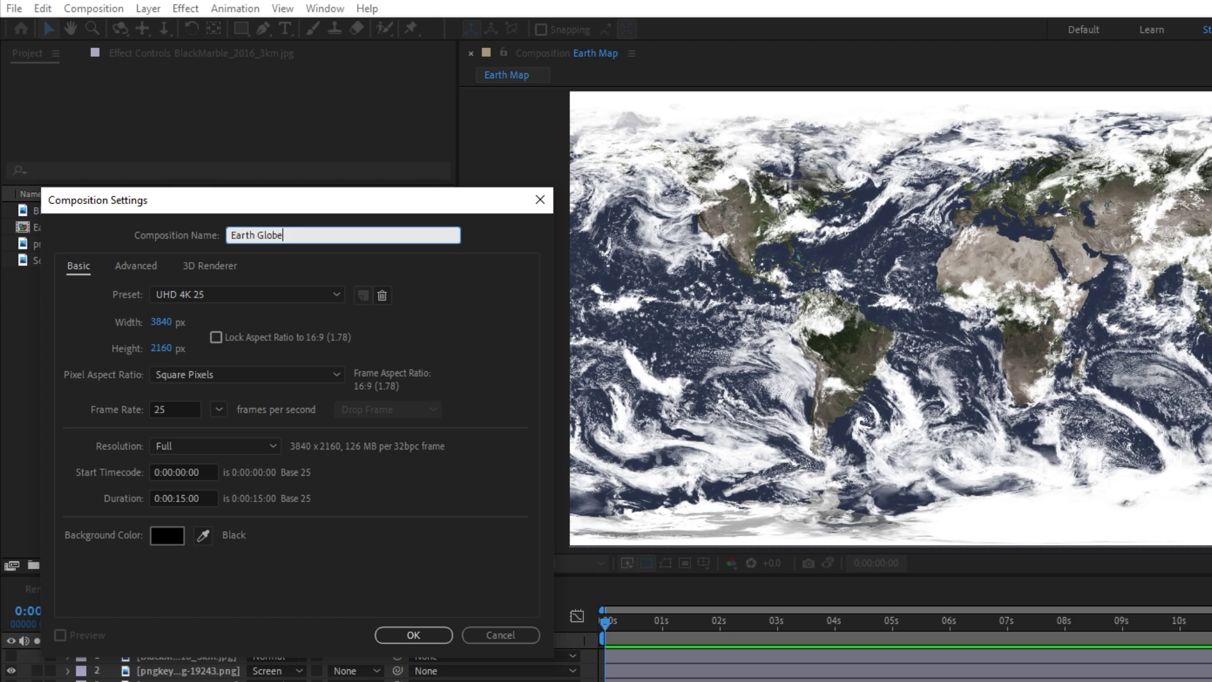
pyautogui.click(260, 295)
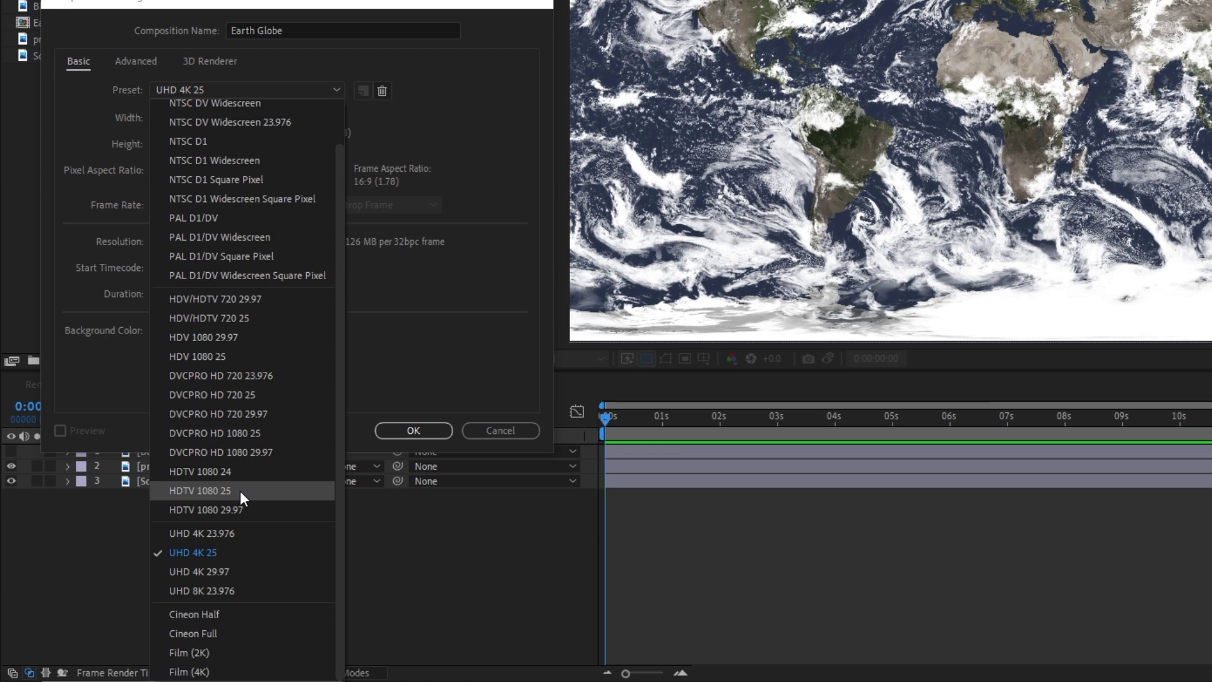
pyautogui.click(240, 681)
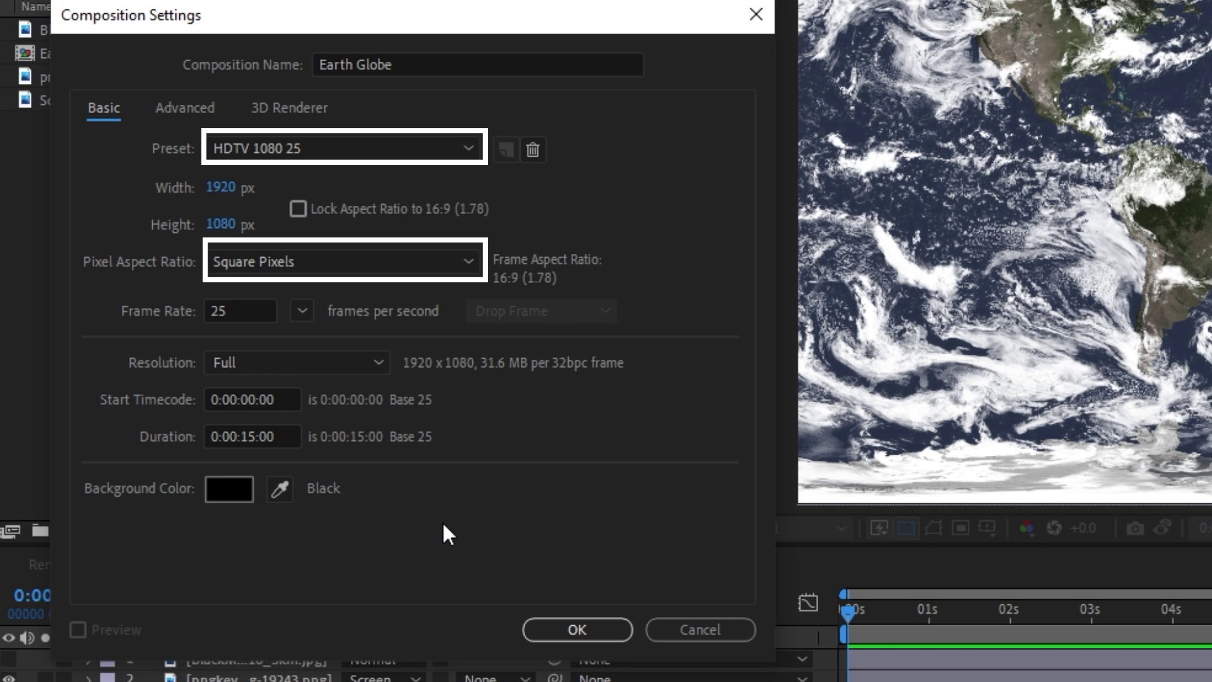
pyautogui.click(574, 631)
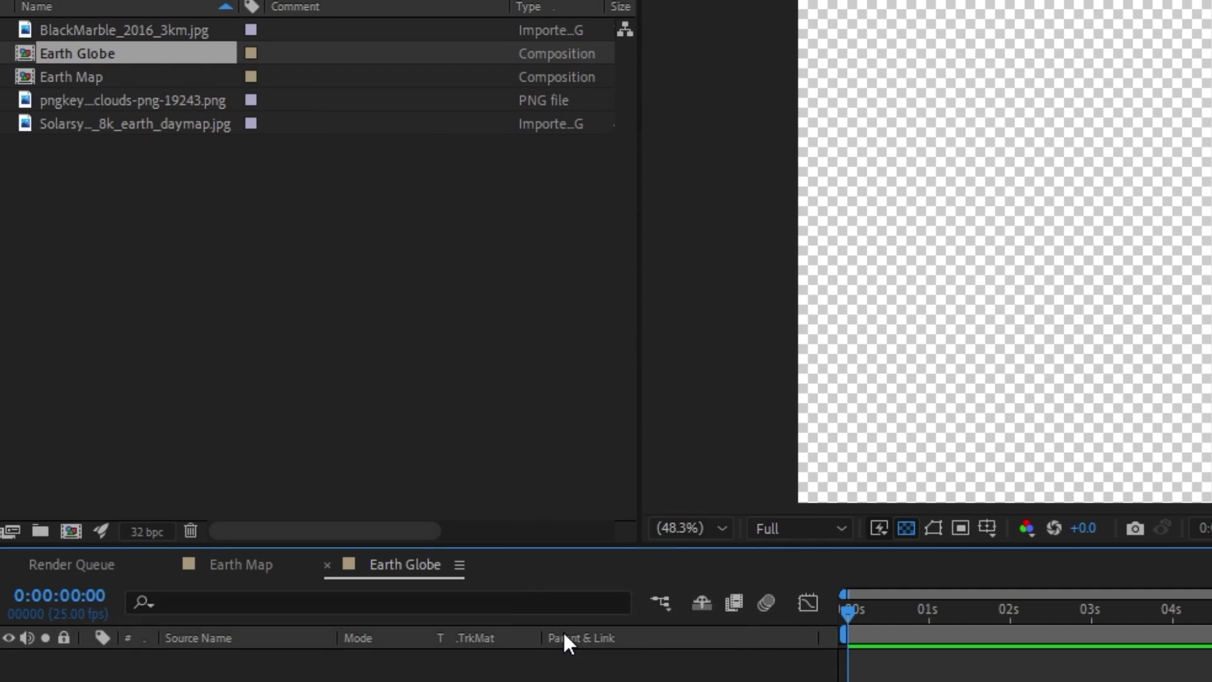
# Step: Place the Earth Map composition as a layer in Earth Globe
pyautogui.click(80, 76)
pyautogui.moveTo(80, 75); pyautogui.dragTo(202, 669)
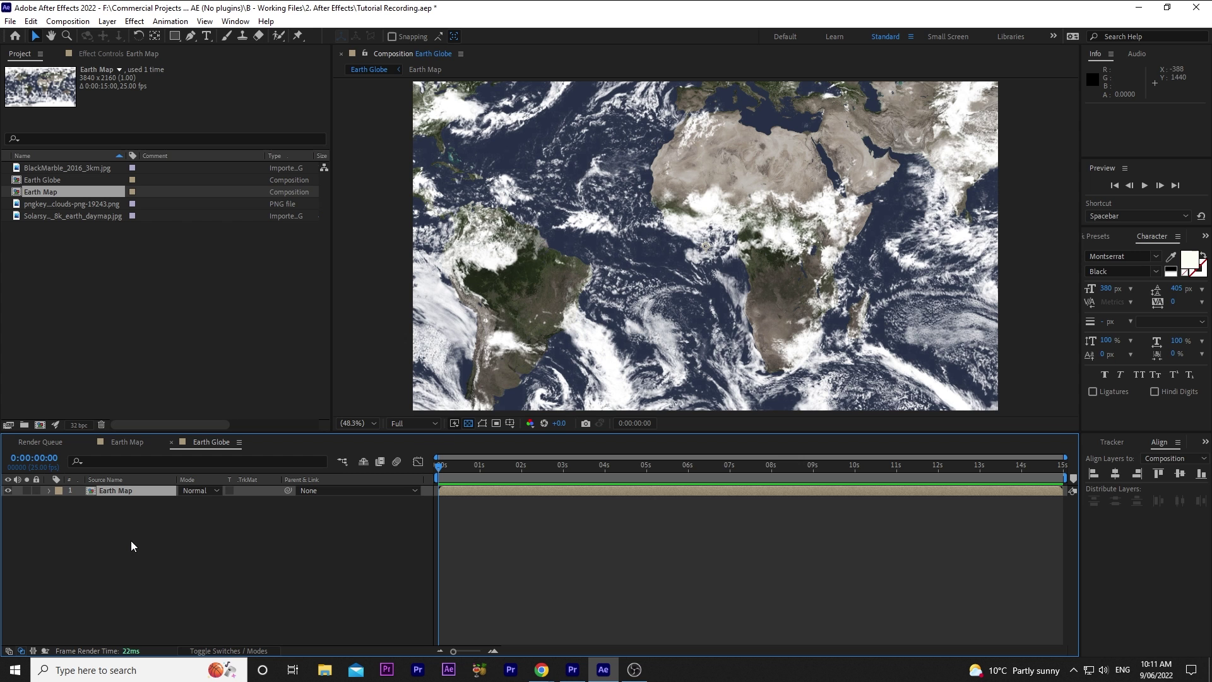
pyautogui.scroll(-2, 414, 280)
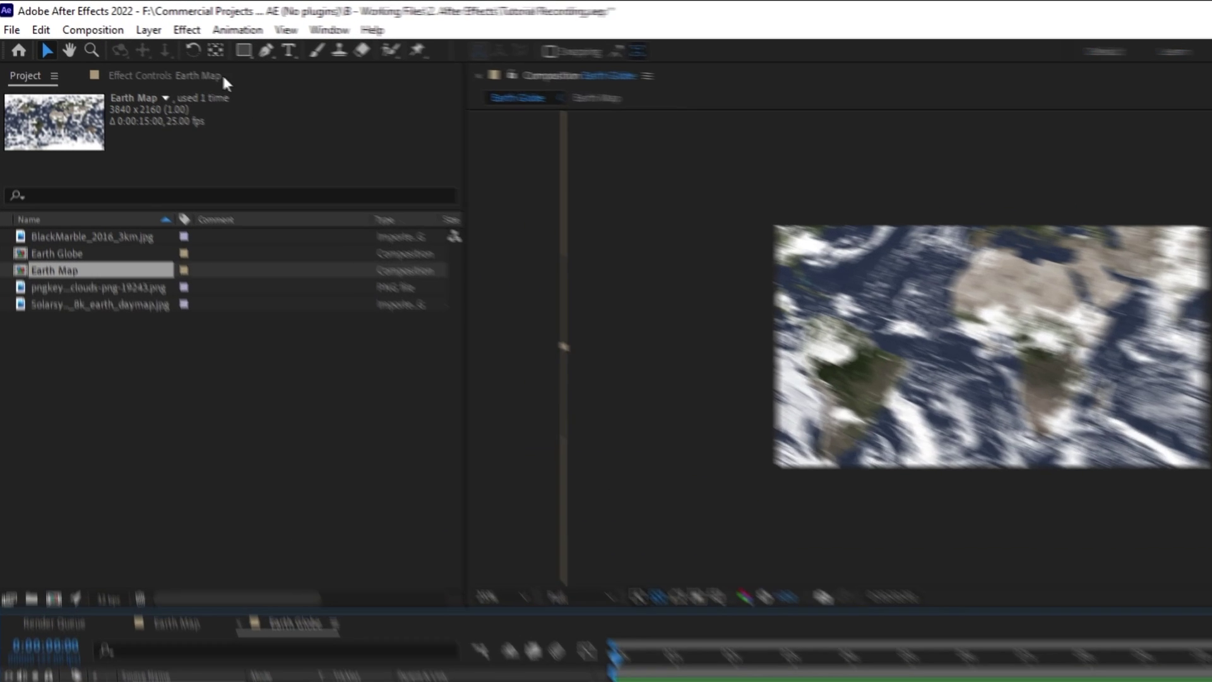
# Step: Apply CC Sphere to the Earth Map layer and set its radius to 485
pyautogui.click(134, 21)
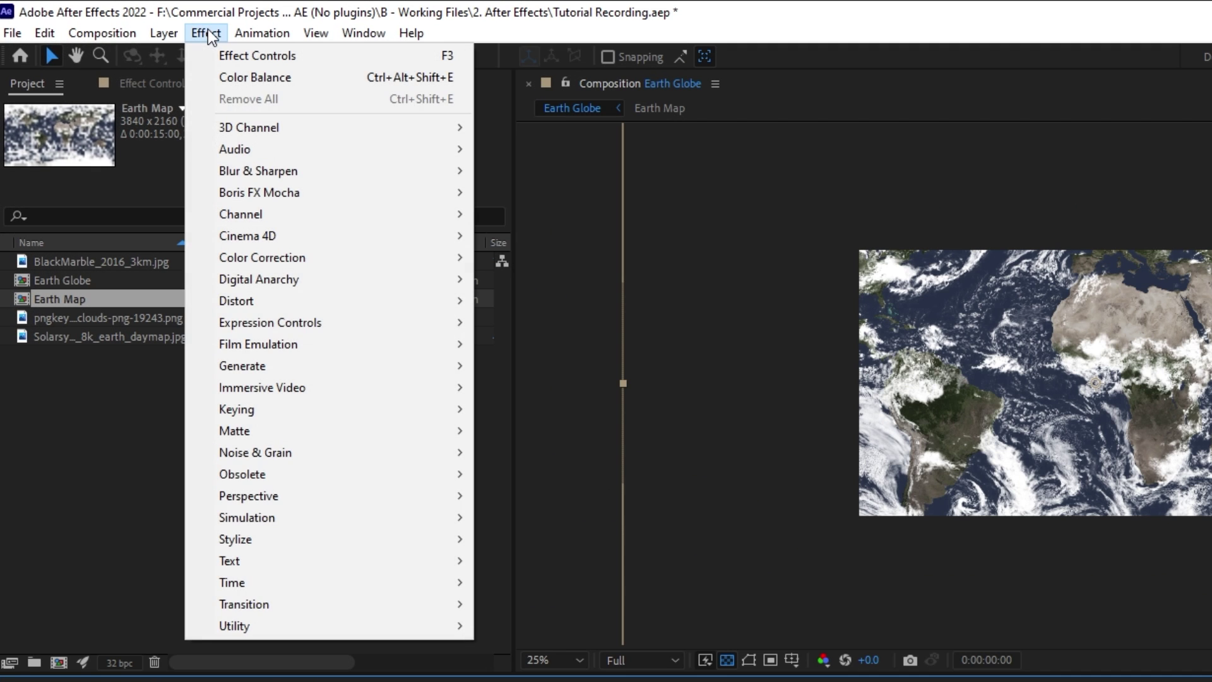
pyautogui.moveTo(196, 317)
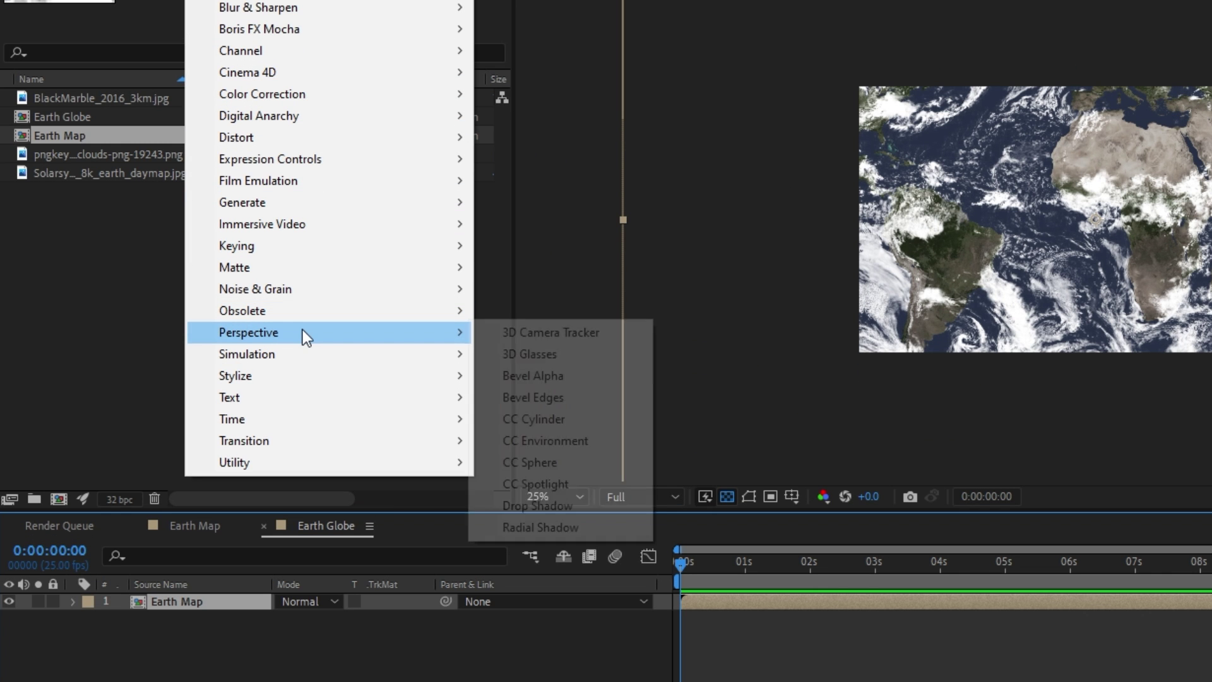
pyautogui.click(579, 459)
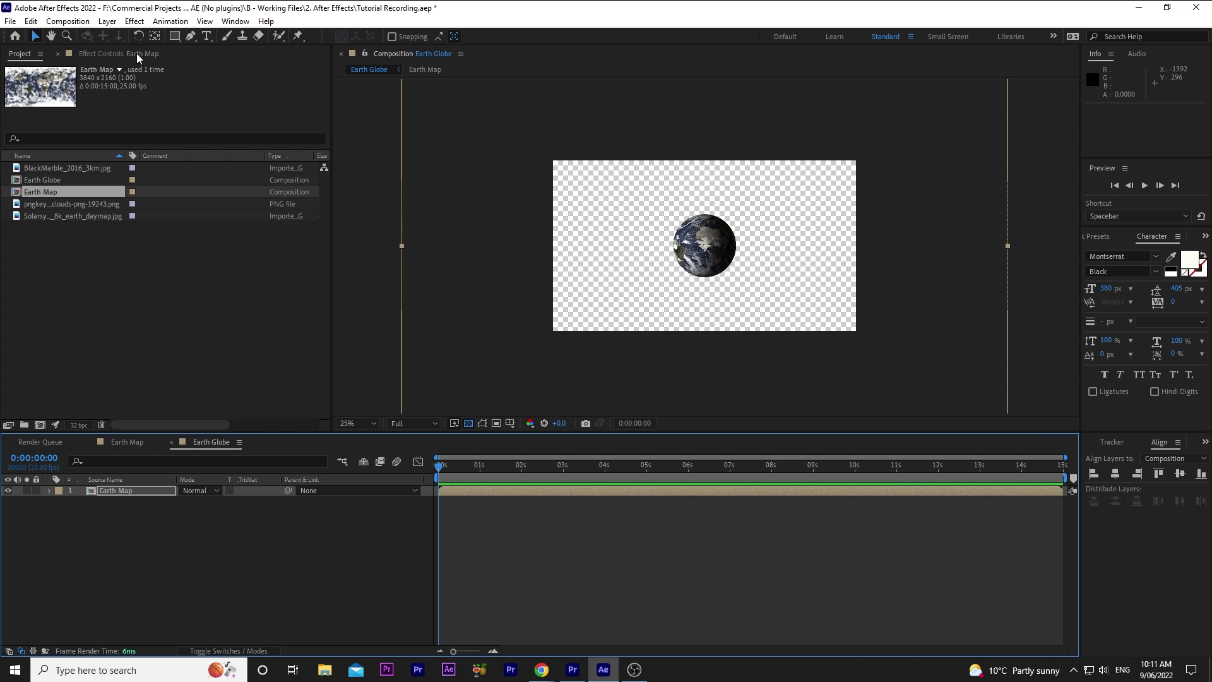
pyautogui.click(137, 53)
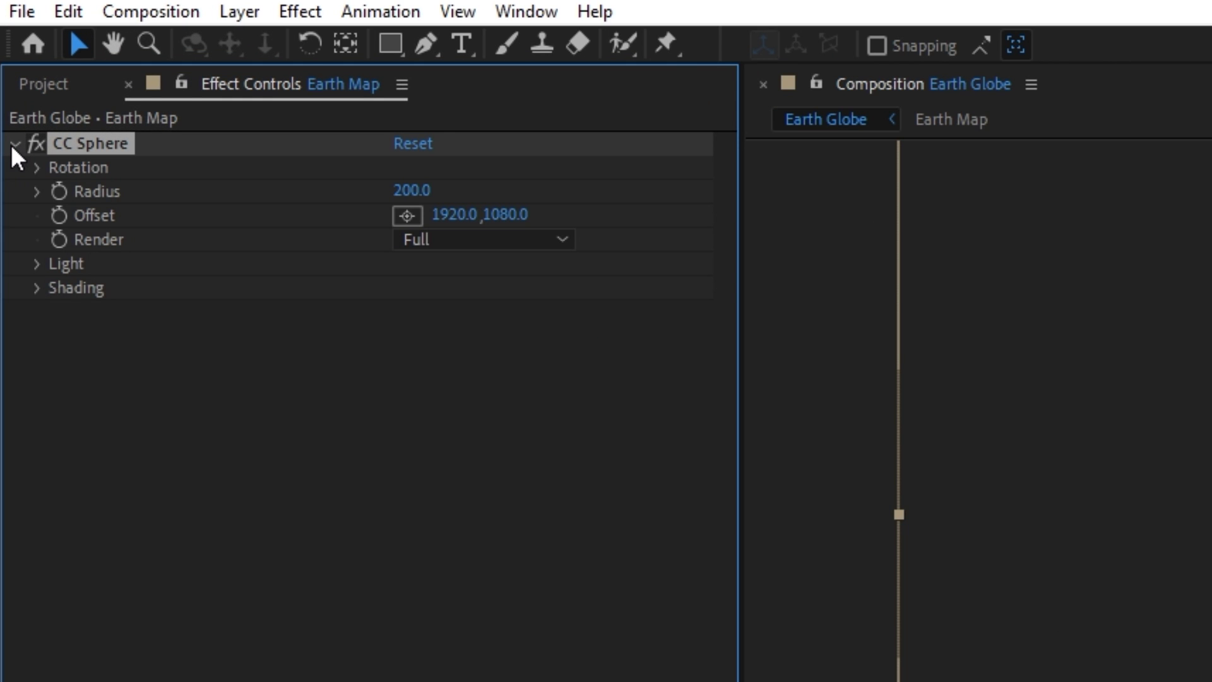
pyautogui.moveTo(388, 188); pyautogui.dragTo(793, 175)
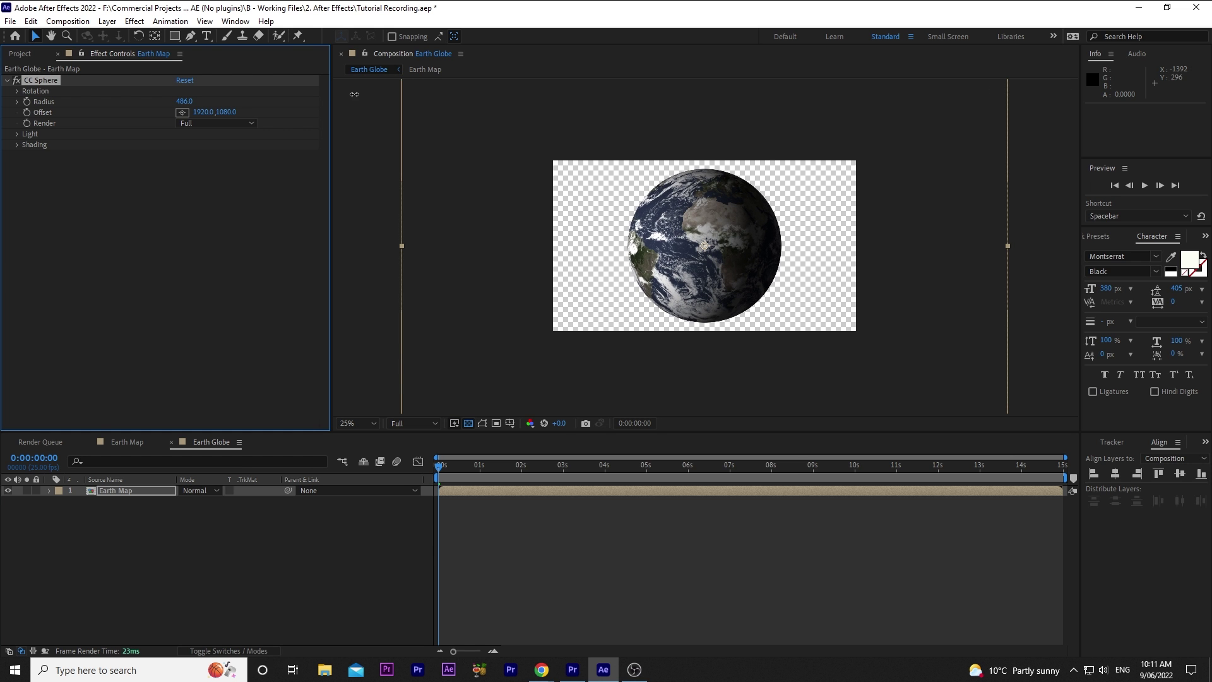
pyautogui.moveTo(354, 94); pyautogui.dragTo(351, 95)
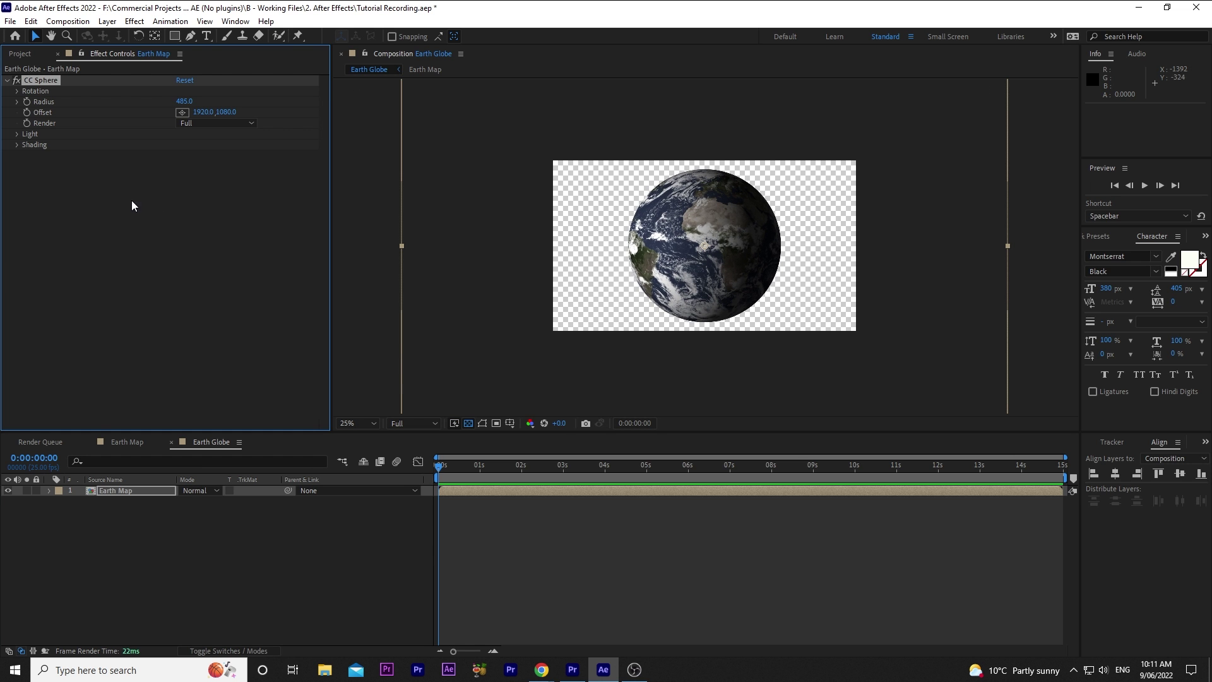
# Step: Set the CC Sphere light direction to 328° and light intensity to 0
pyautogui.click(17, 135)
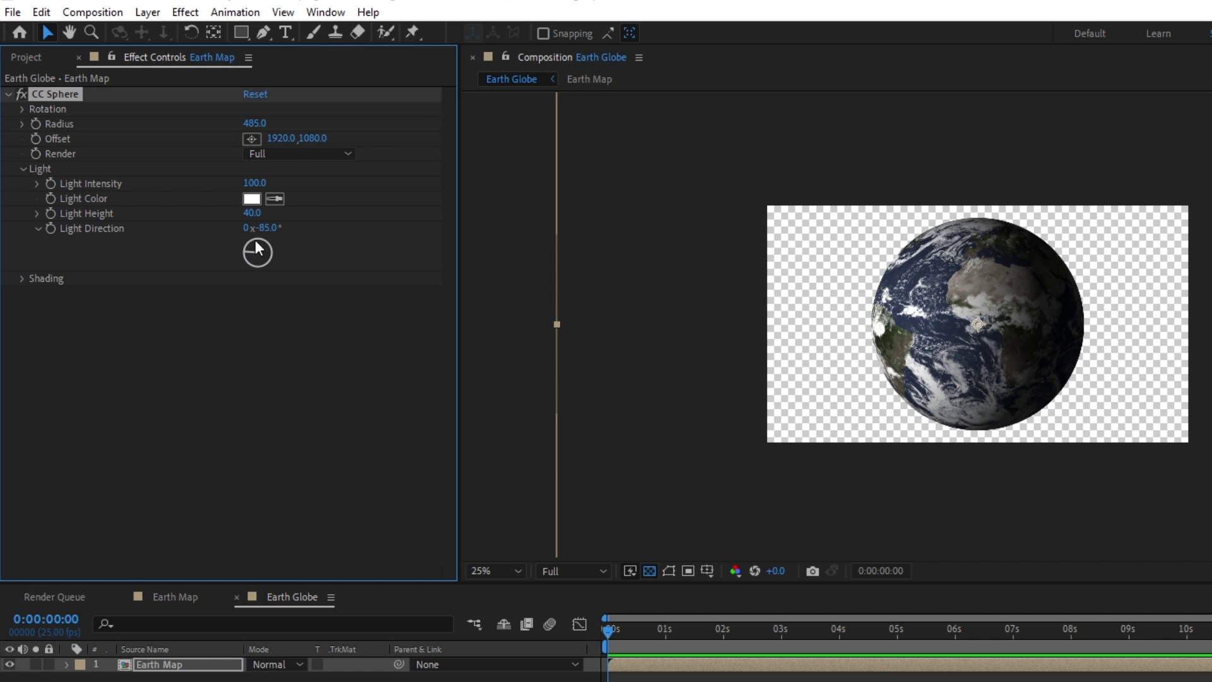
pyautogui.moveTo(255, 240)
pyautogui.mouseDown()
pyautogui.moveTo(274, 250)
pyautogui.moveTo(235, 244)
pyautogui.moveTo(243, 260)
pyautogui.mouseUp()
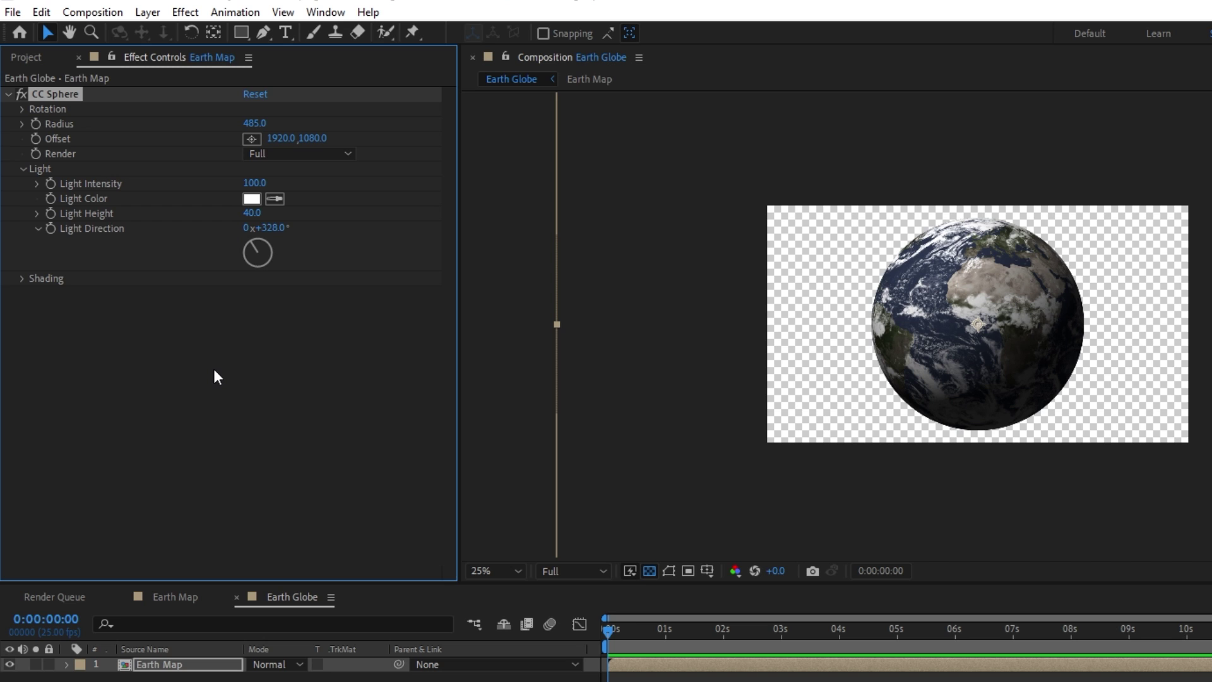
pyautogui.click(252, 183)
pyautogui.write('0')
pyautogui.press('Return')
# Step: Set Shading Ambient to 96, then glance at Earth Map and return to Earth Globe
pyautogui.click(21, 278)
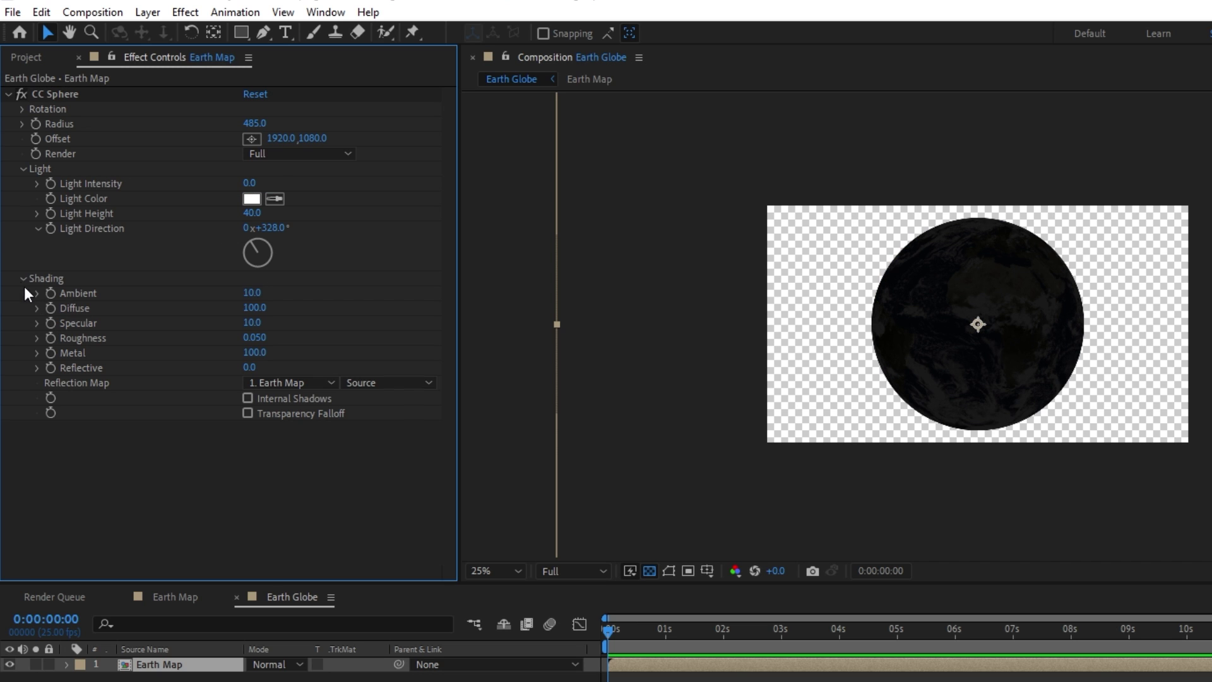
pyautogui.click(251, 292)
pyautogui.write('96')
pyautogui.press('Return')
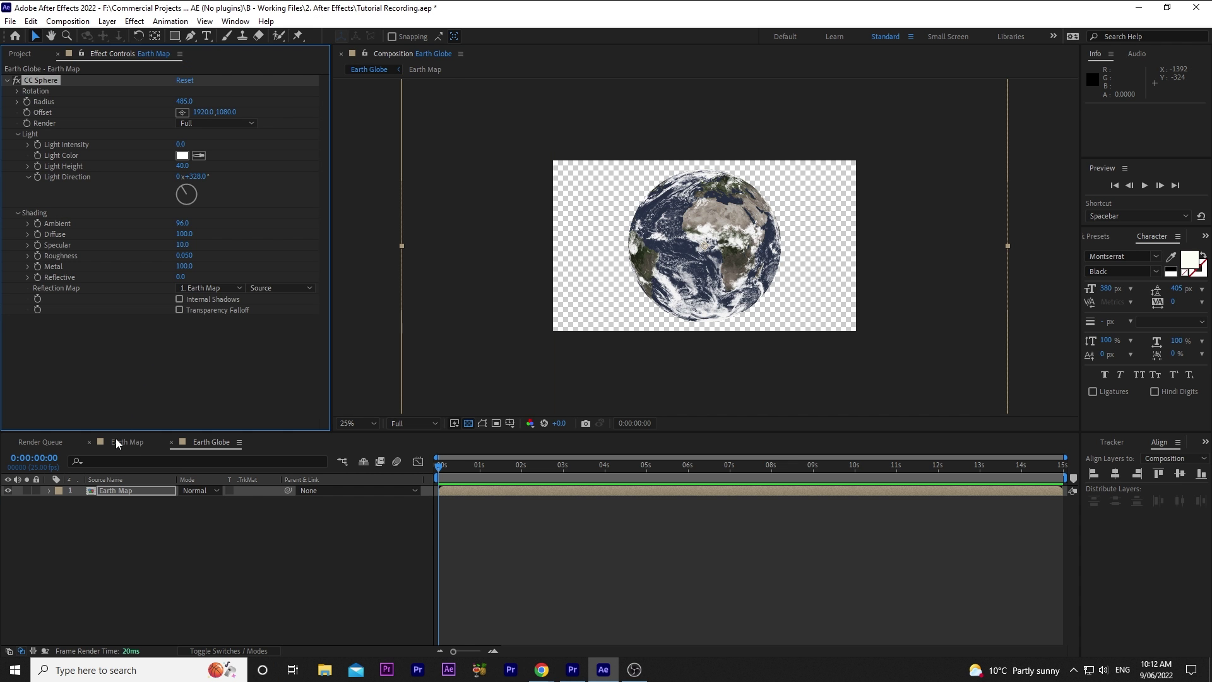
pyautogui.click(161, 599)
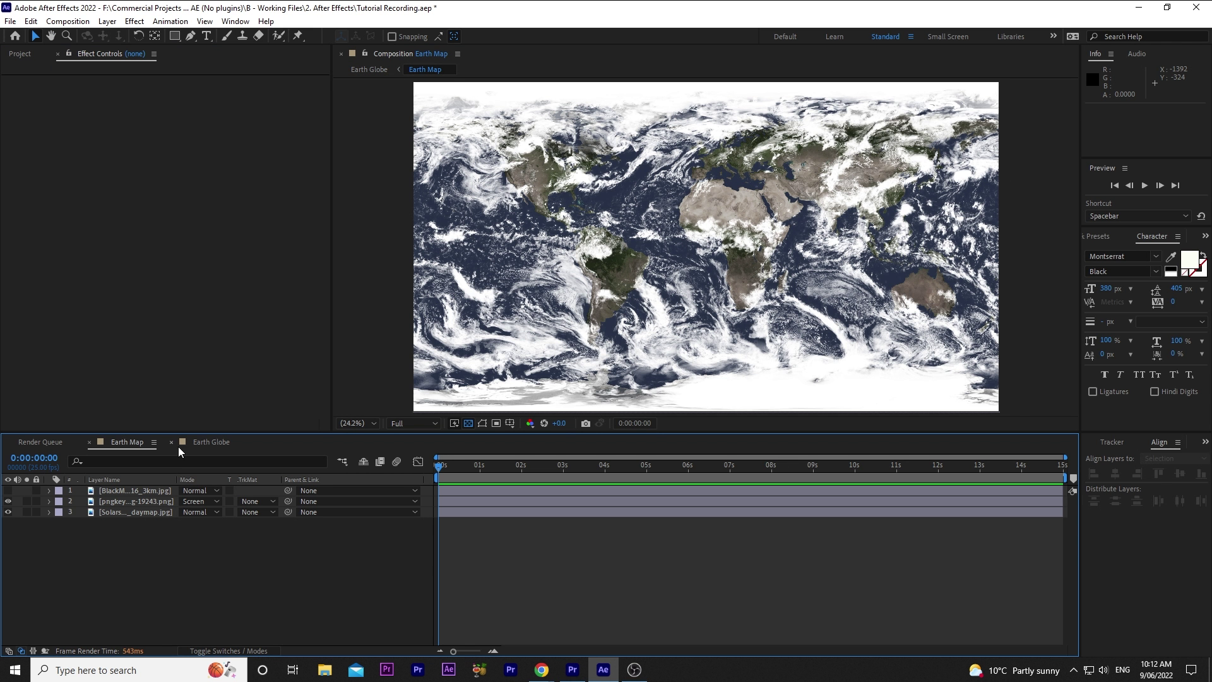
pyautogui.click(210, 442)
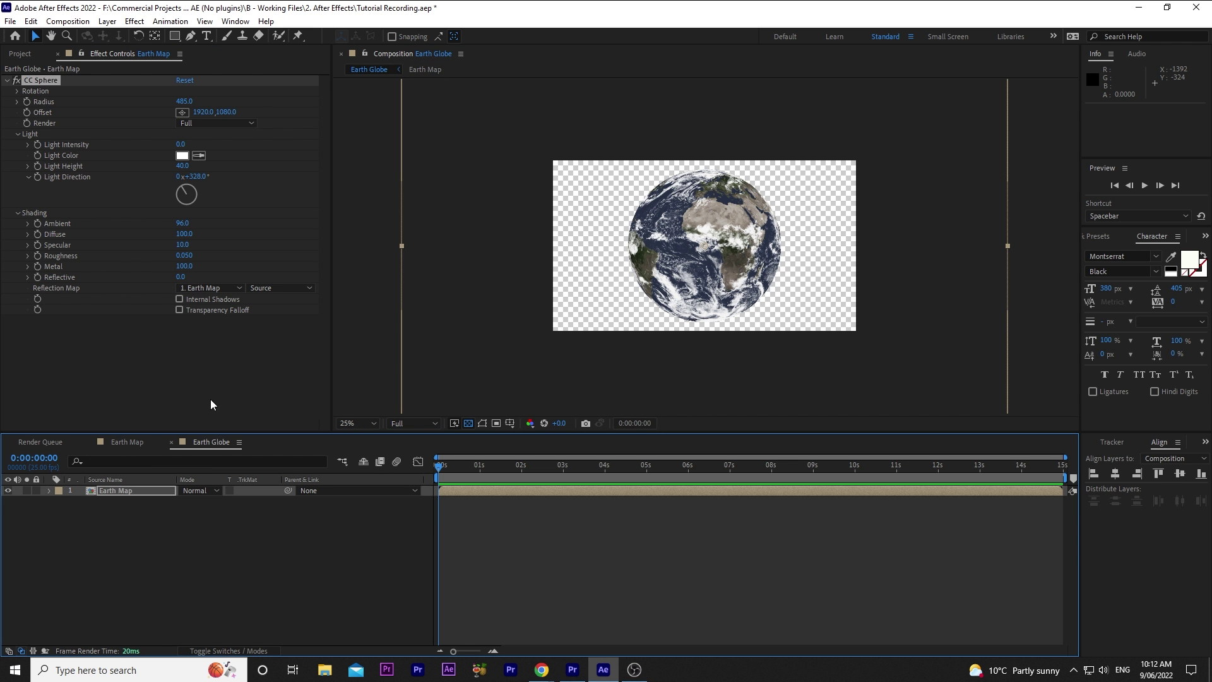
# Step: Keyframe CC Sphere Rotation Y from -11° at 0 s to -29° at 5 s, scrub to preview, and reopen Earth Map
pyautogui.click(18, 92)
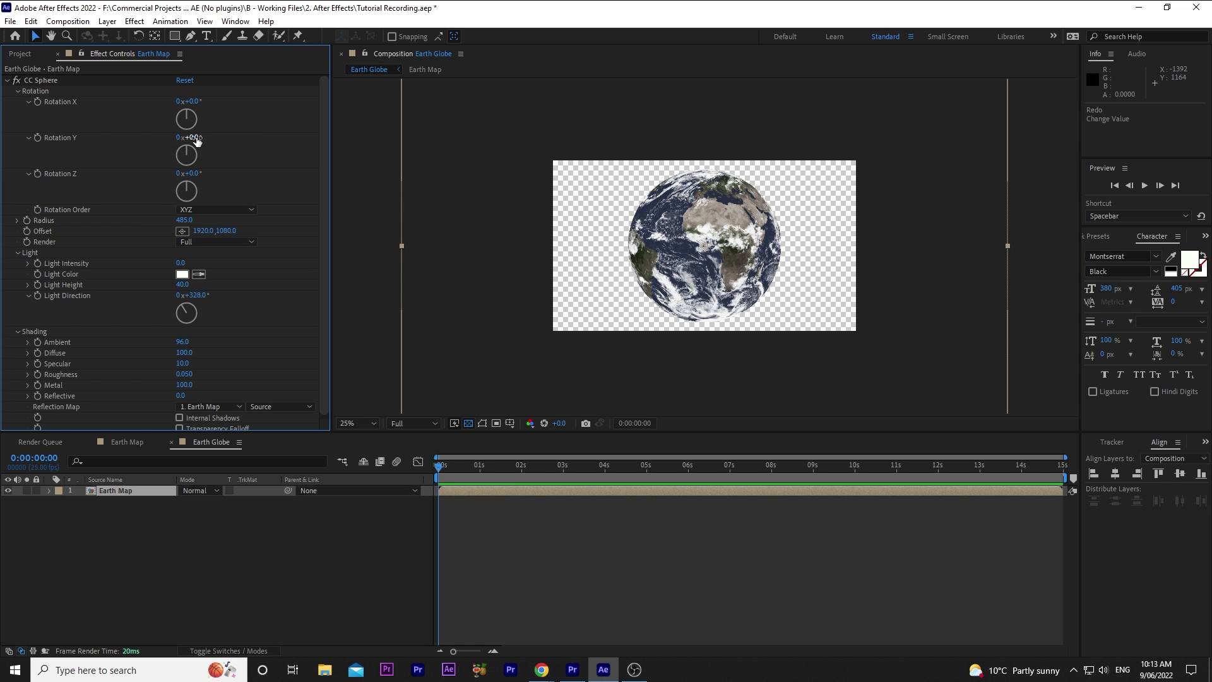
pyautogui.moveTo(182, 137); pyautogui.dragTo(188, 136)
pyautogui.click(38, 137)
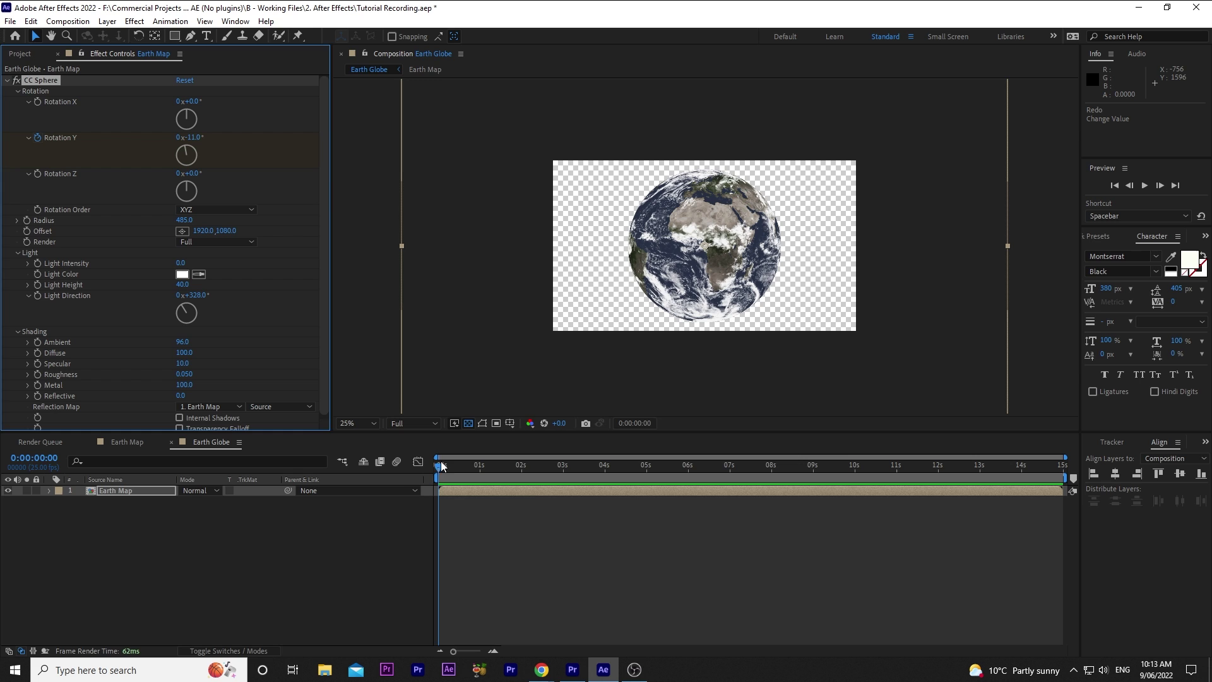
pyautogui.moveTo(440, 466); pyautogui.dragTo(645, 471)
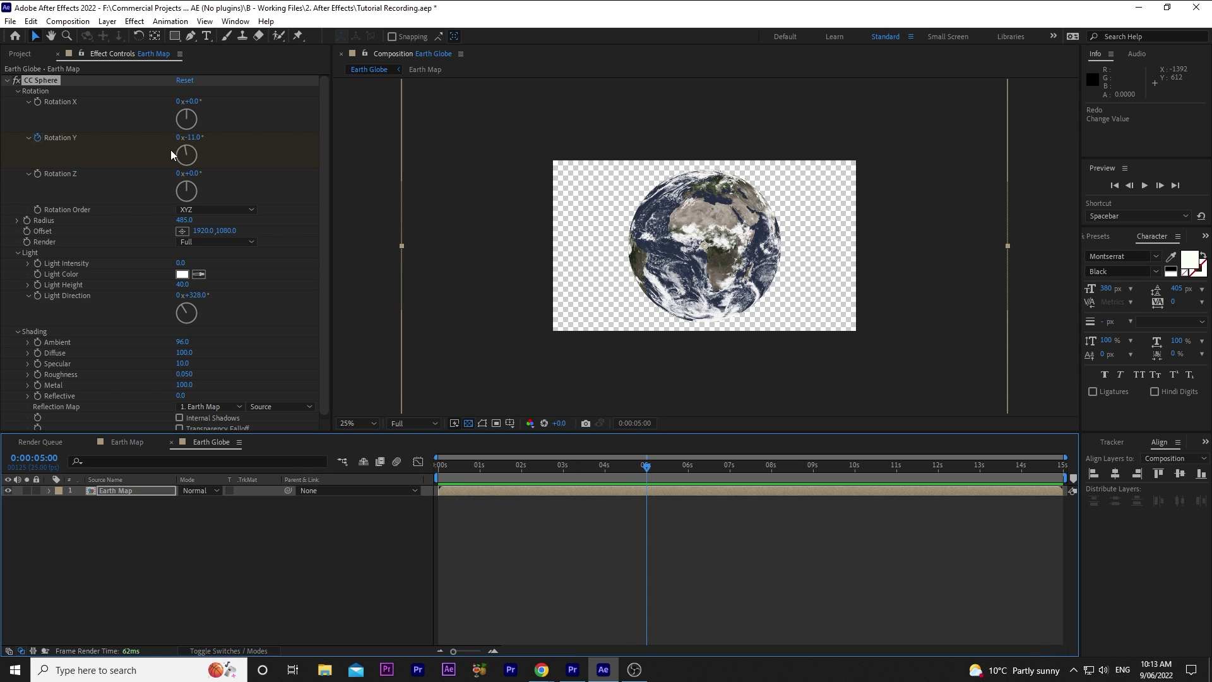
pyautogui.moveTo(196, 137); pyautogui.dragTo(187, 137)
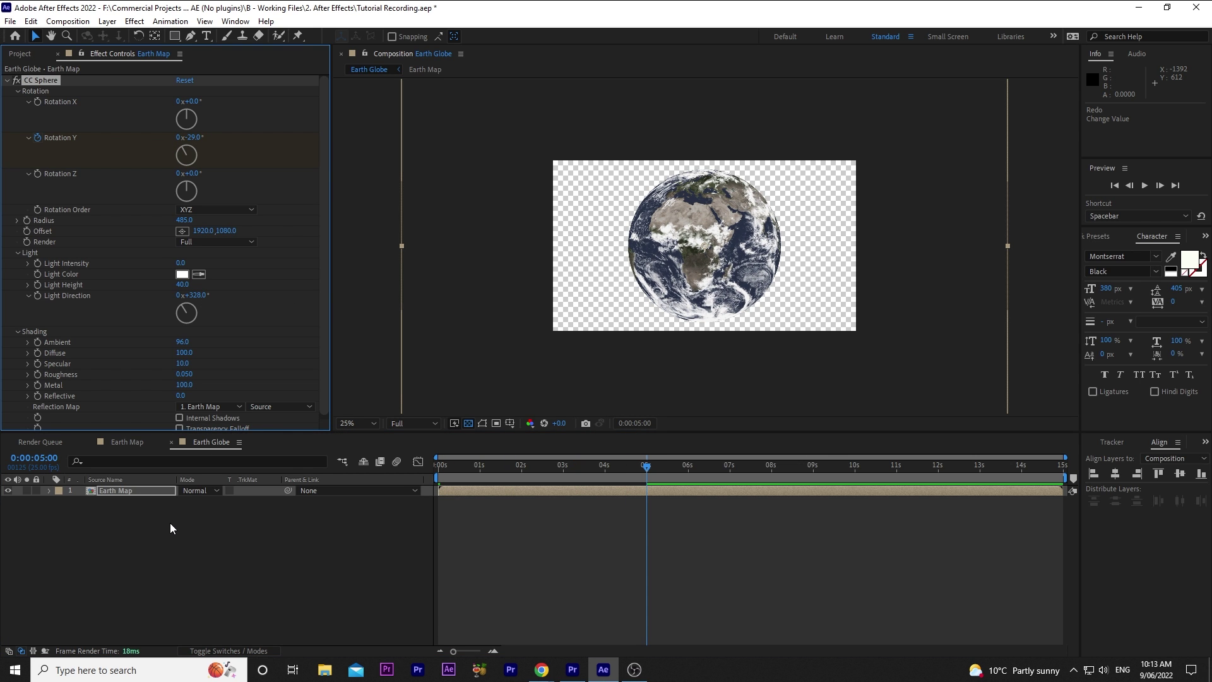
pyautogui.moveTo(642, 472); pyautogui.dragTo(409, 467)
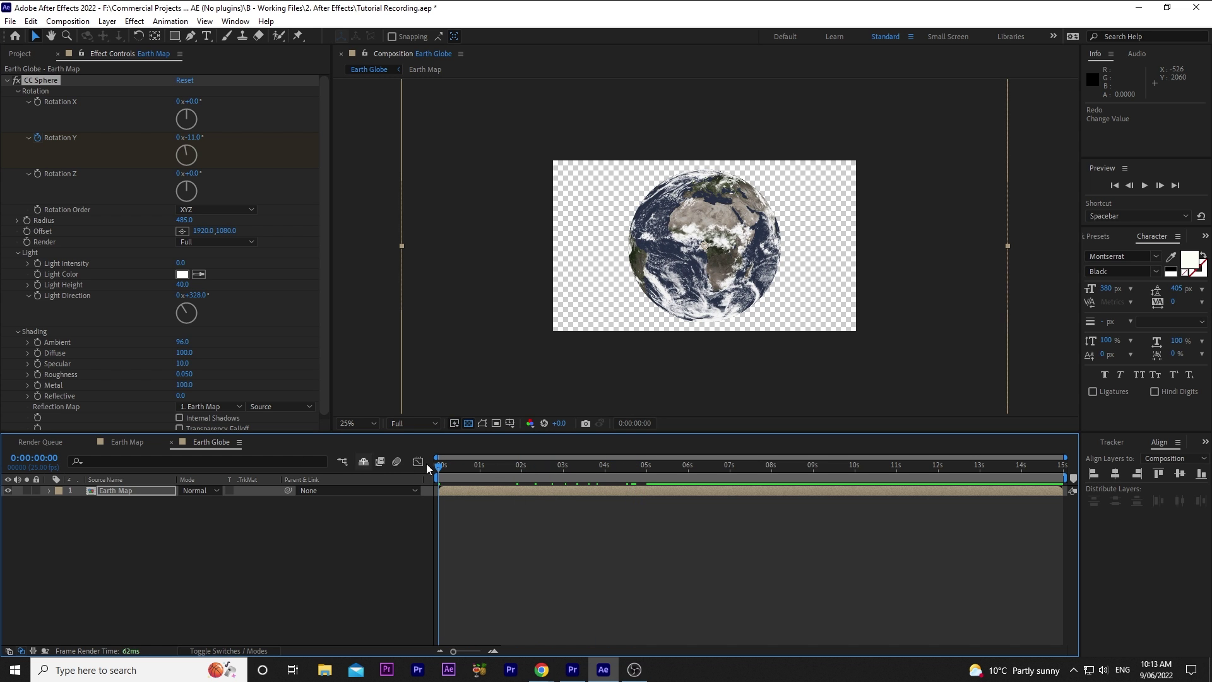
pyautogui.moveTo(439, 465); pyautogui.dragTo(539, 467)
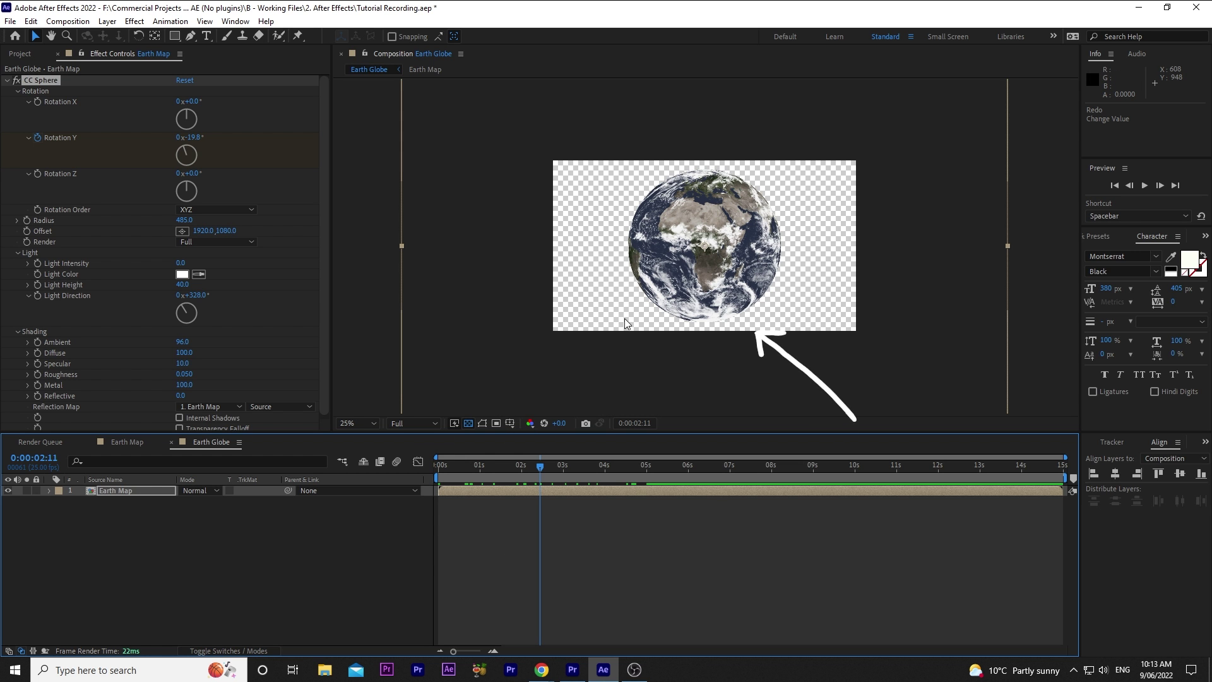
pyautogui.click(127, 442)
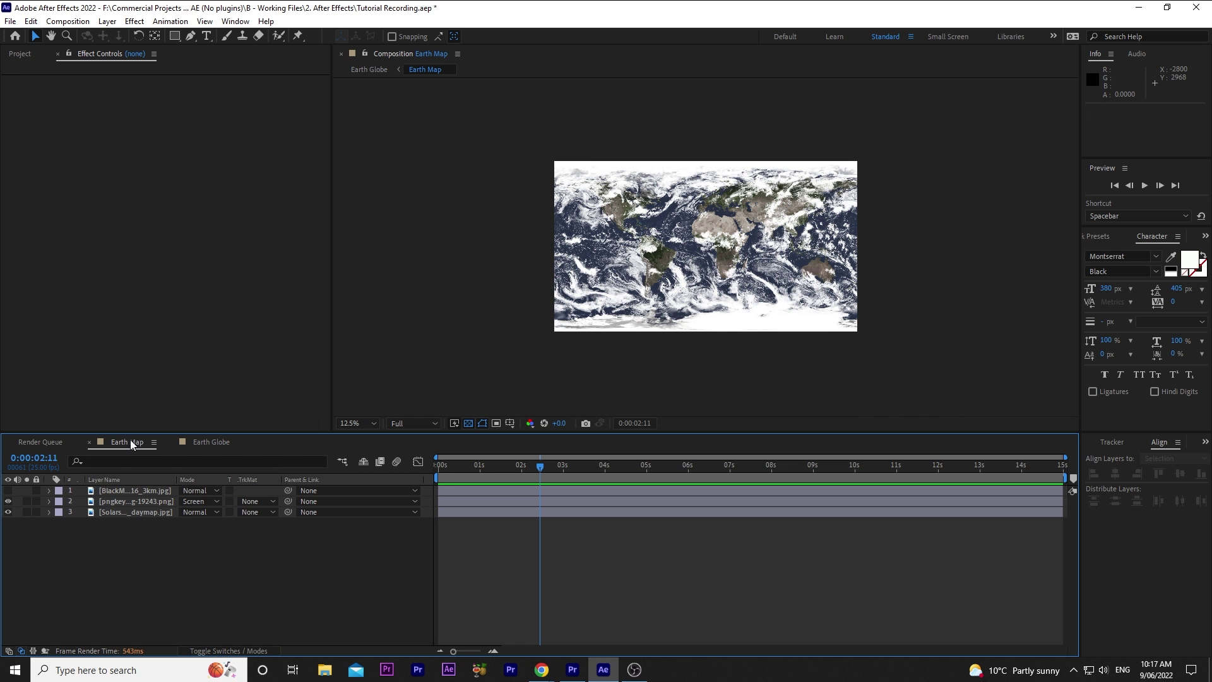
# Step: Unhide the night-lights layer and draw a closed five-point Pen mask over the map's right half
pyautogui.click(7, 490)
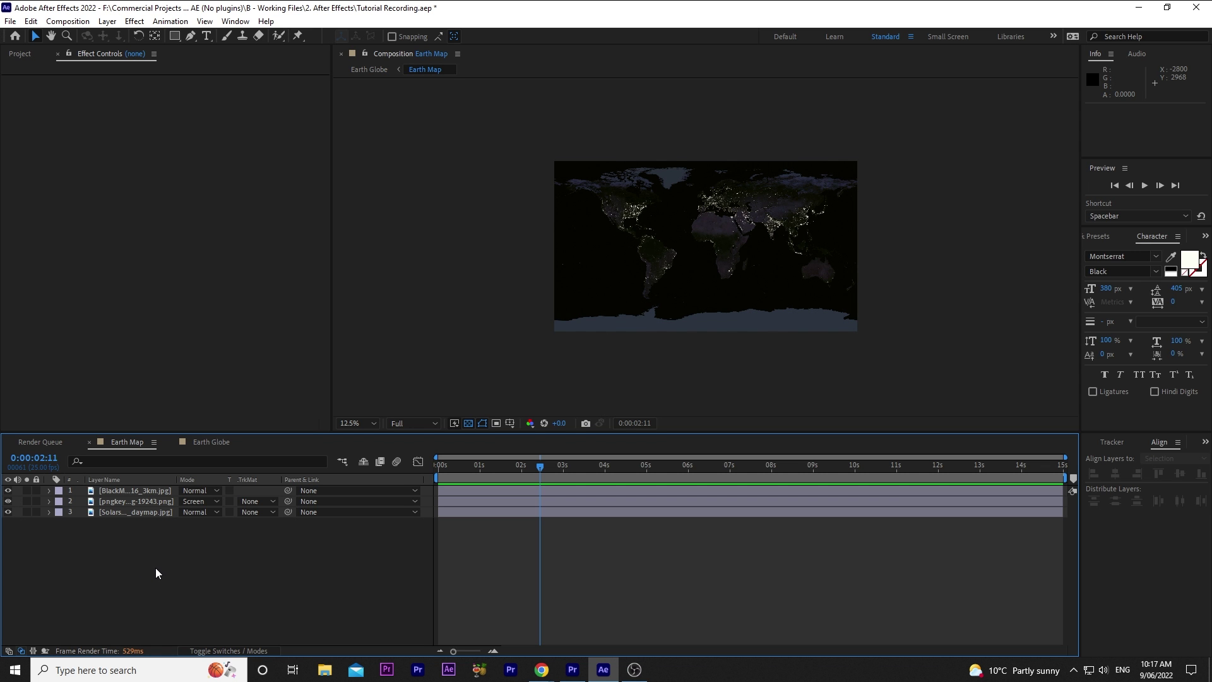
pyautogui.click(144, 492)
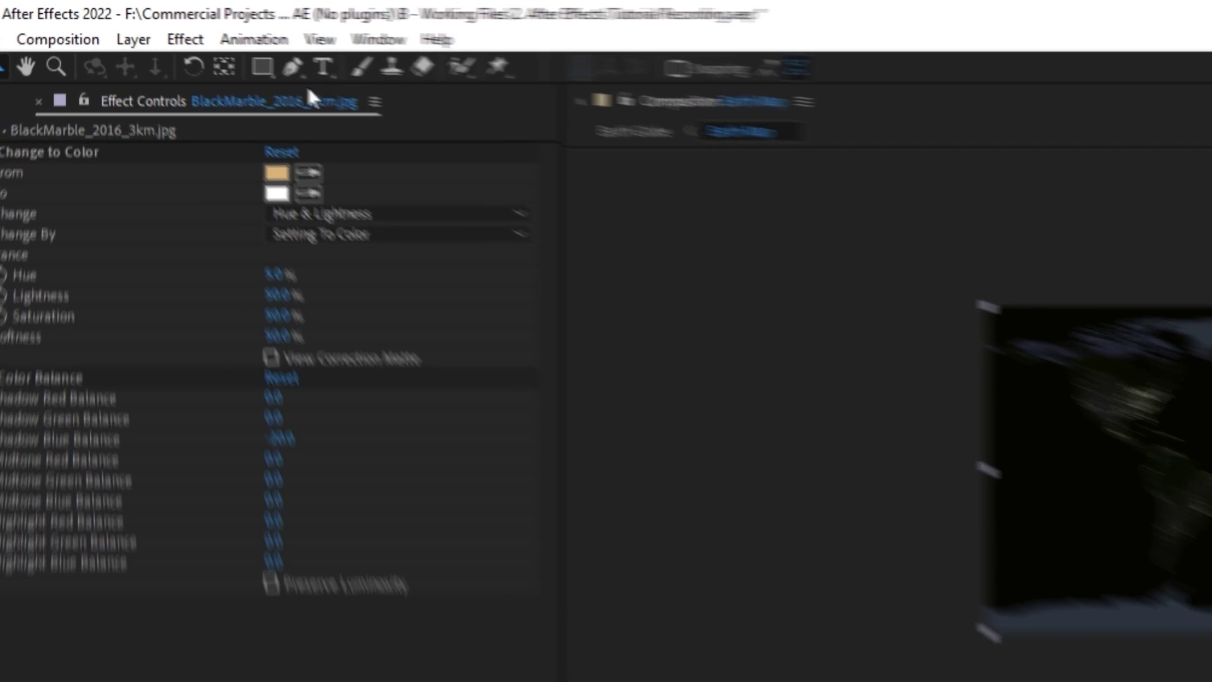
pyautogui.click(190, 36)
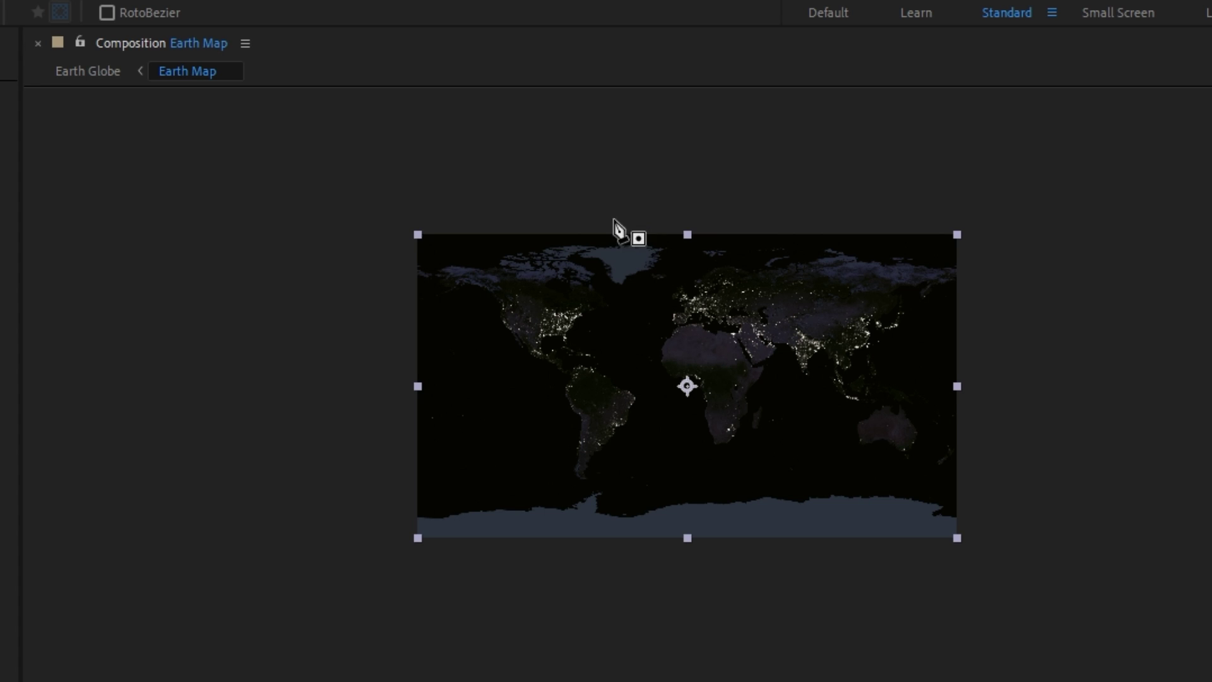
pyautogui.click(662, 196)
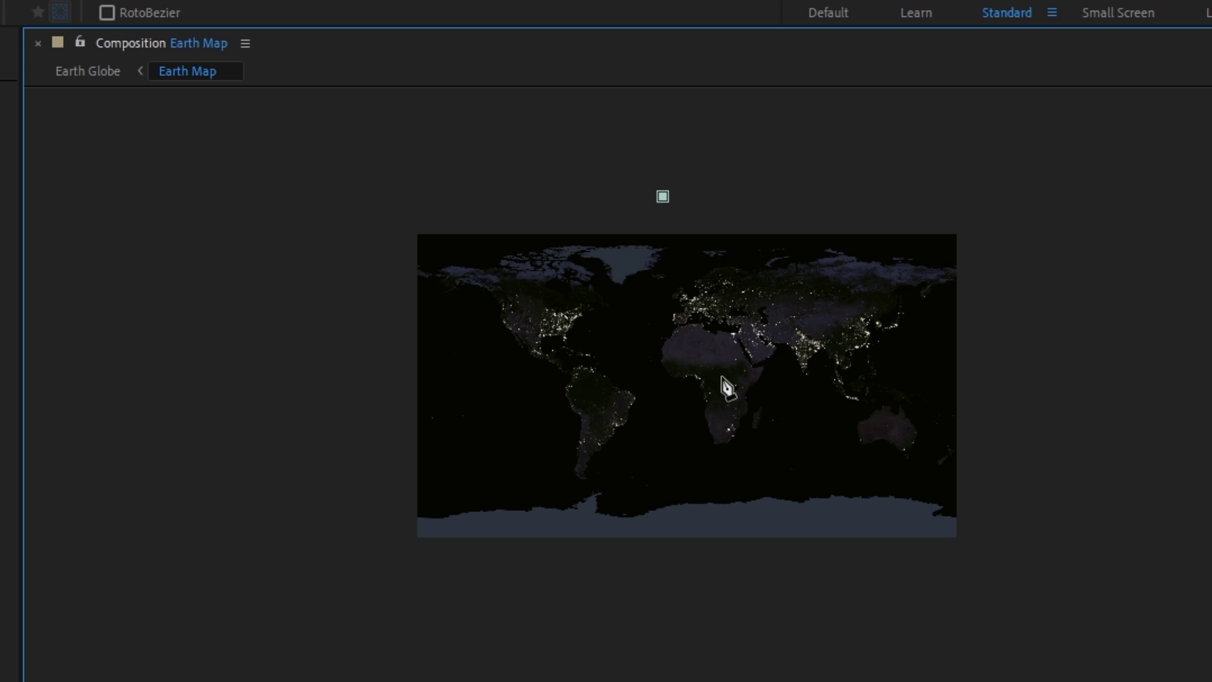
pyautogui.moveTo(725, 382); pyautogui.dragTo(726, 445)
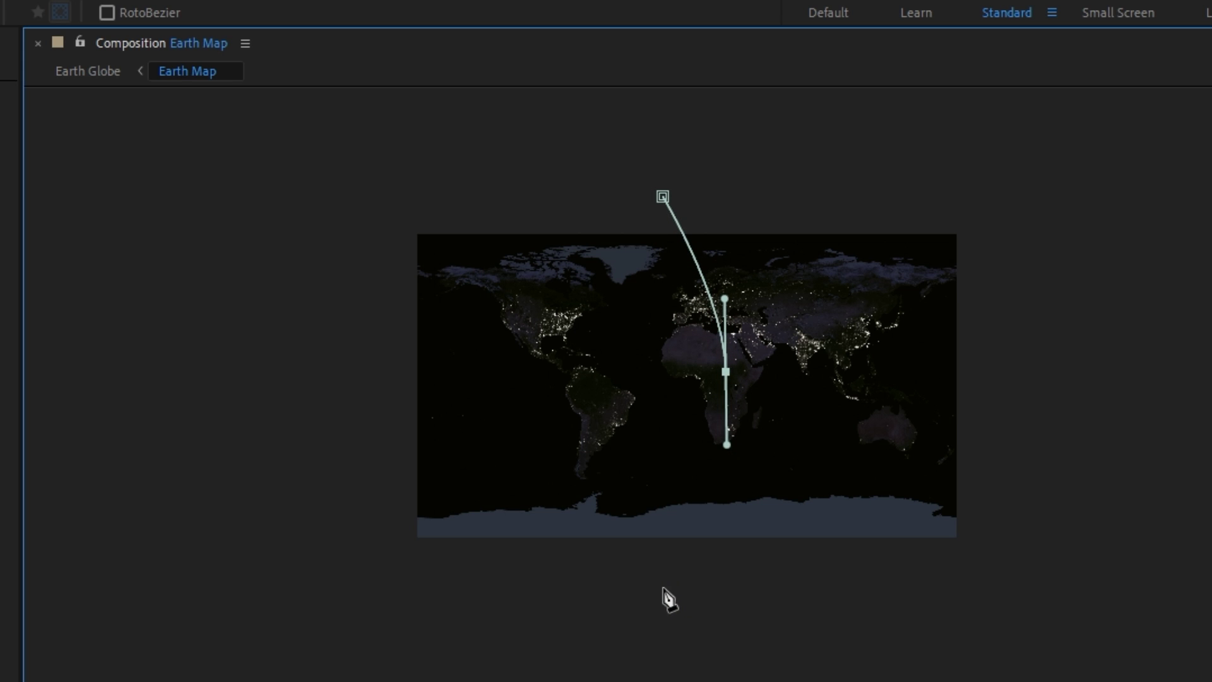
pyautogui.click(1007, 595)
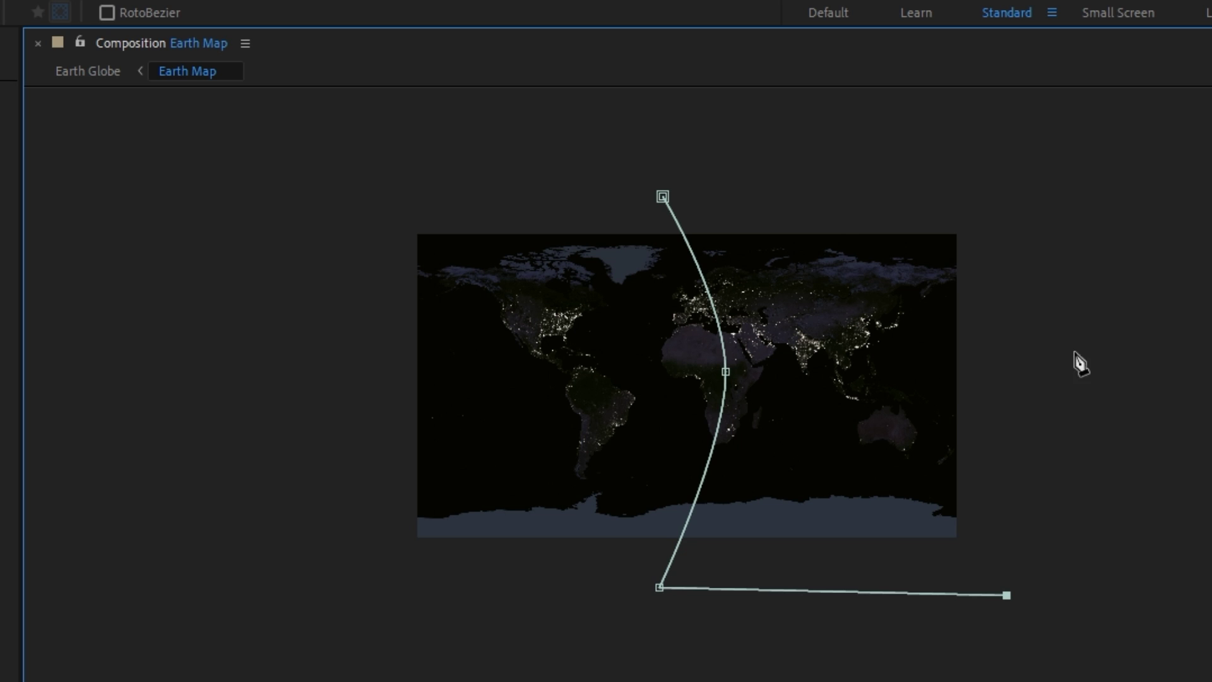
pyautogui.click(1067, 182)
pyautogui.click(664, 197)
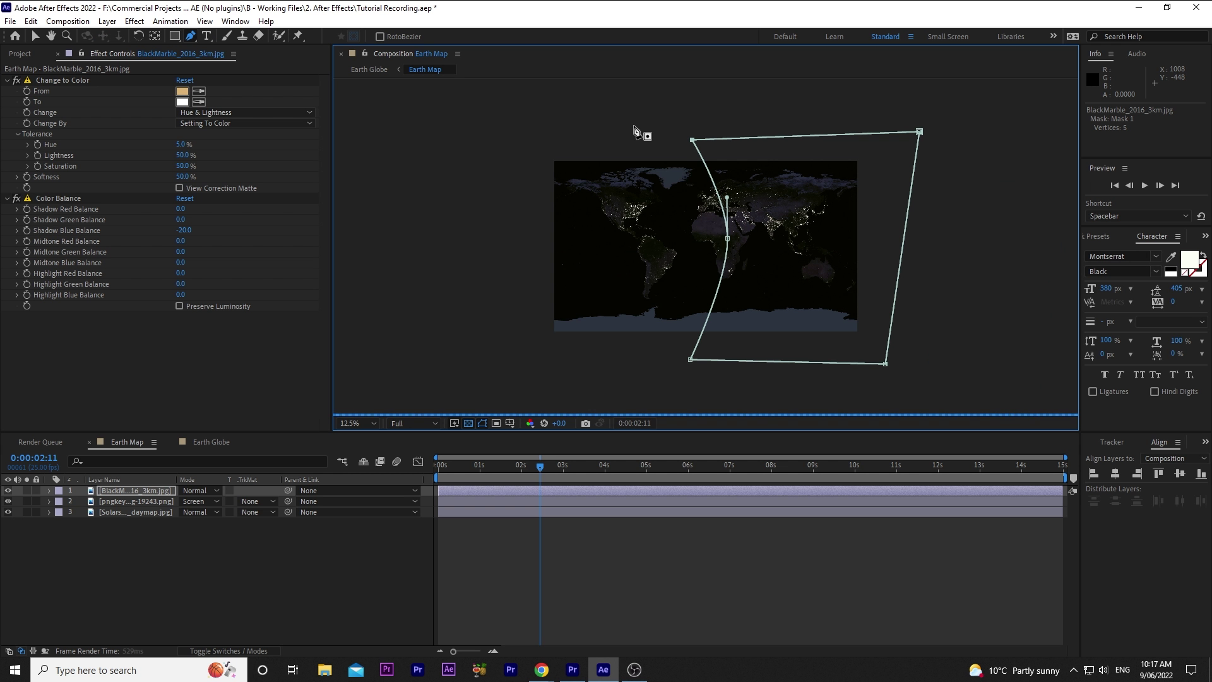
# Step: Check the globe's day/night split, straighten the mask's middle point, and feather Mask 1 by 1000 pixels
pyautogui.click(217, 442)
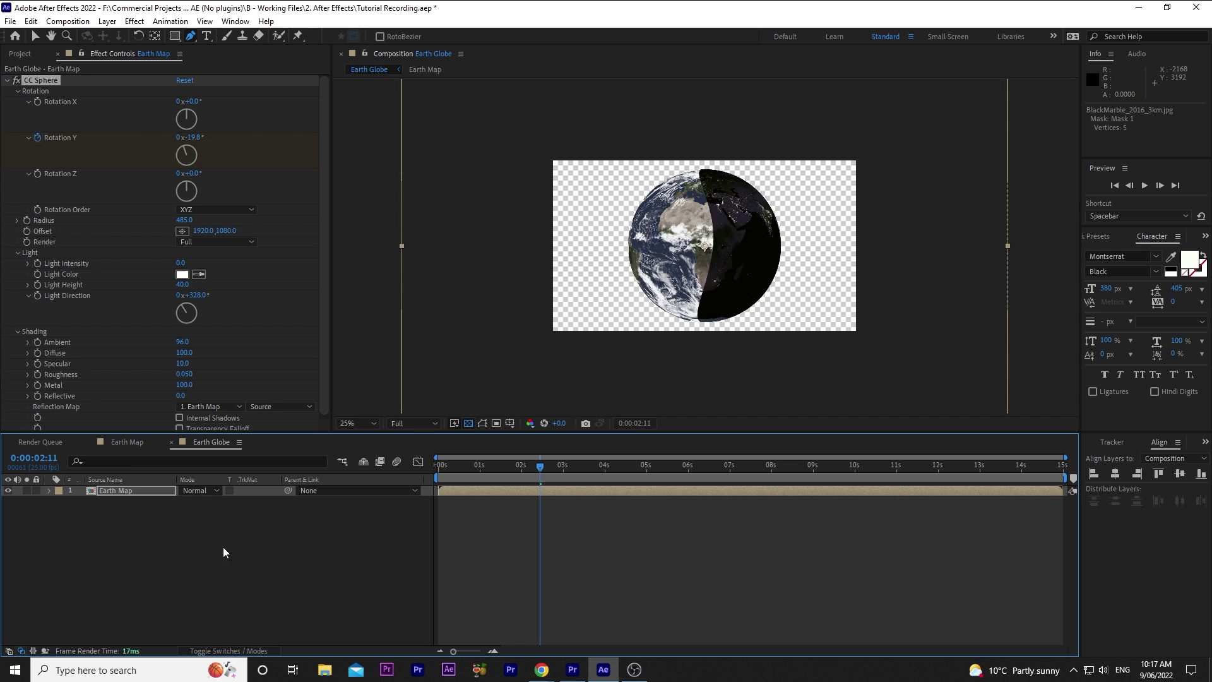
pyautogui.click(124, 444)
pyautogui.keyDown('alt'); pyautogui.click(723, 243); pyautogui.keyUp('alt')
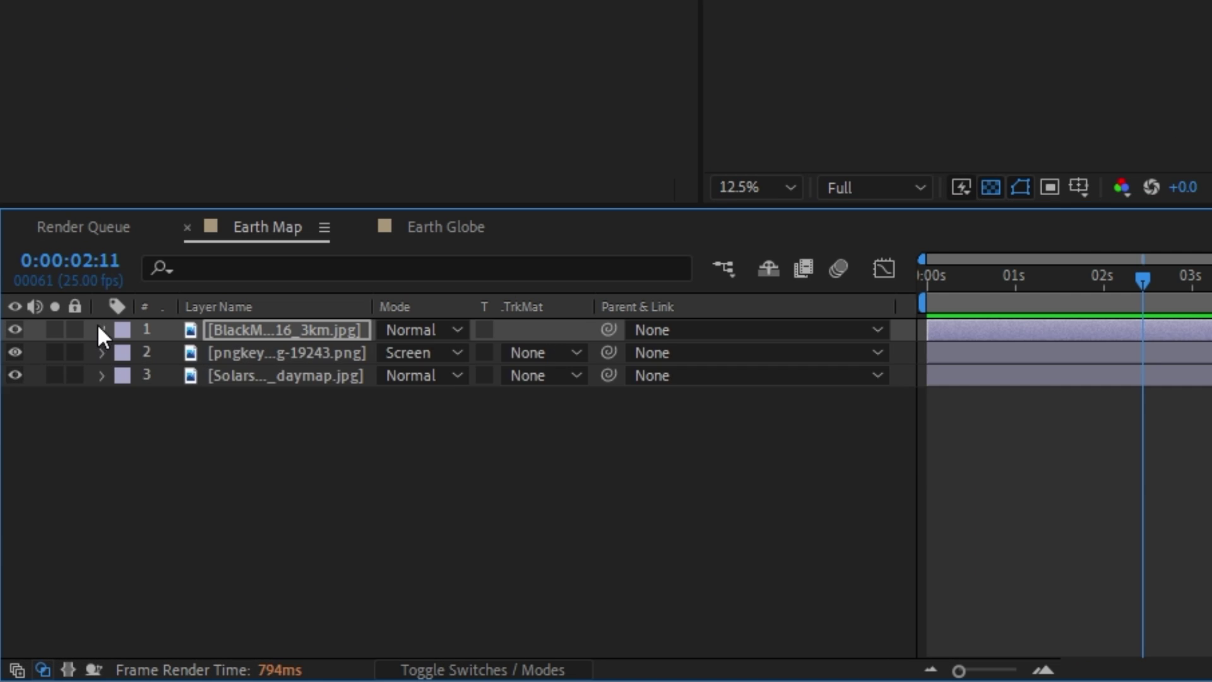
pyautogui.click(74, 412)
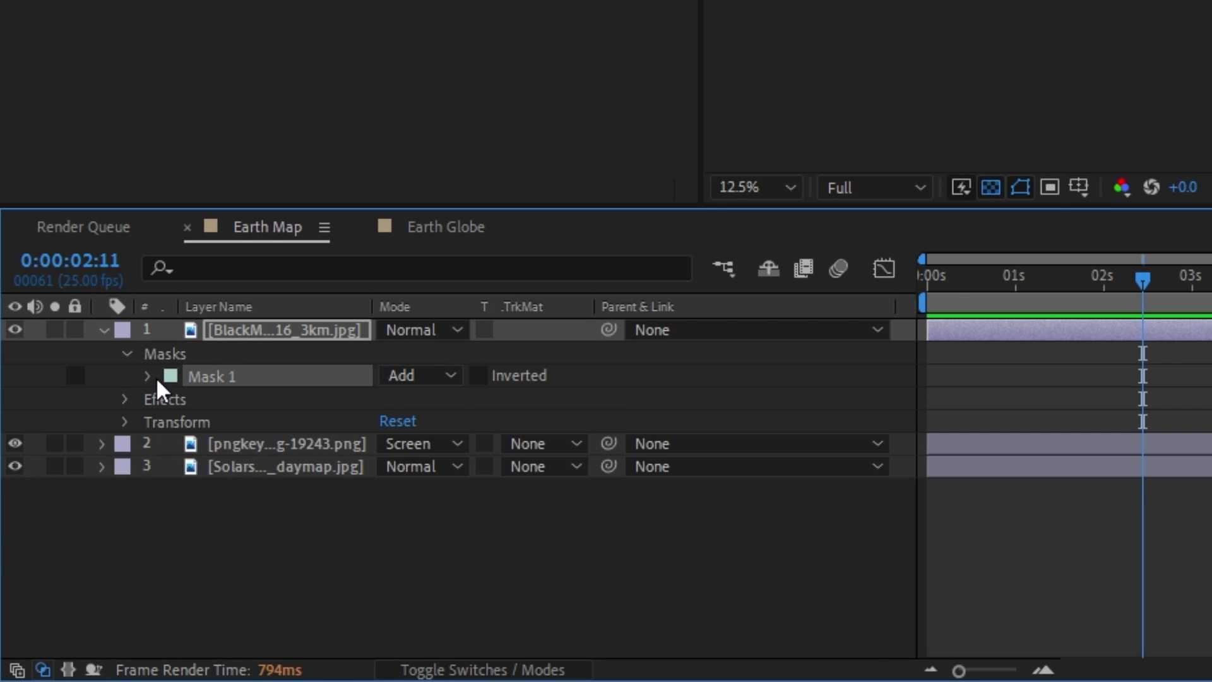
pyautogui.click(107, 445)
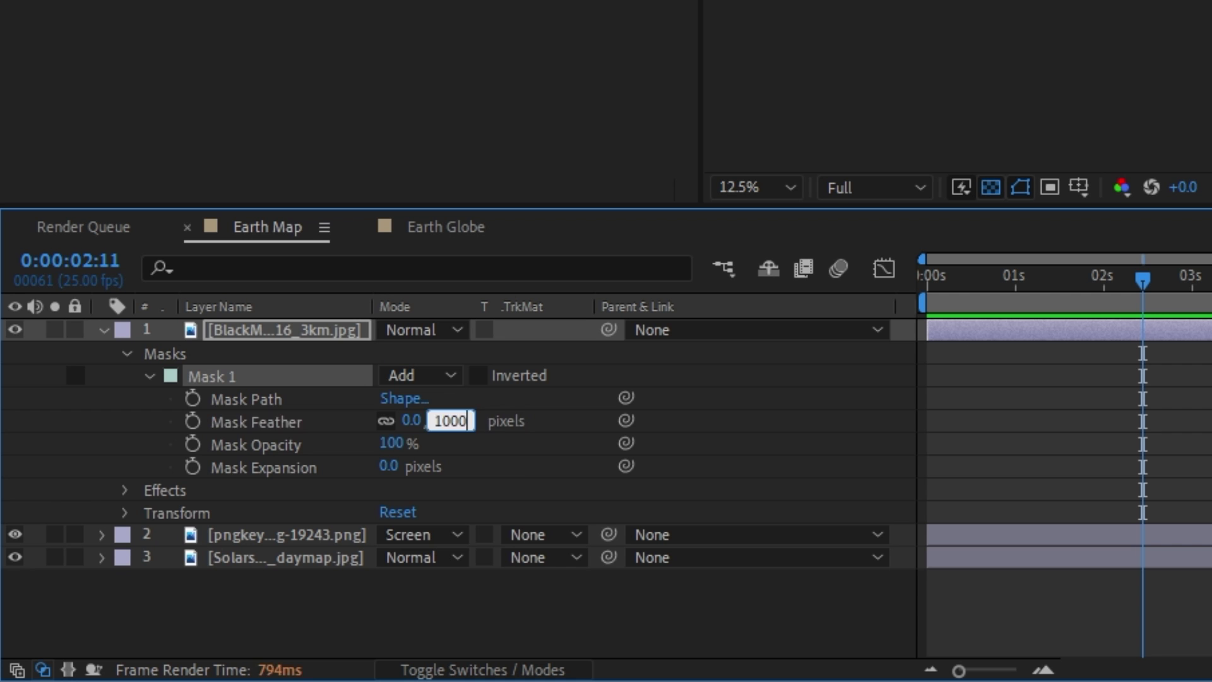
pyautogui.press('Return')
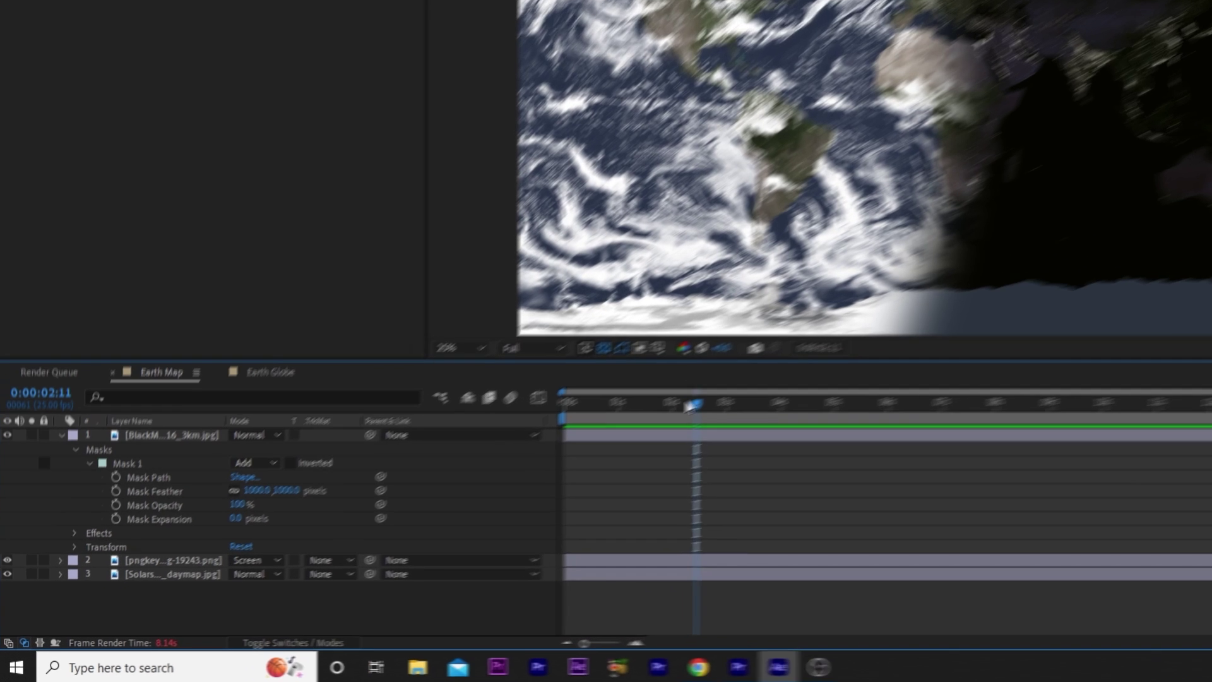
# Step: Keyframe the Black Marble mask path at 0 s and 5 s, widening the daylit side
pyautogui.click(539, 465)
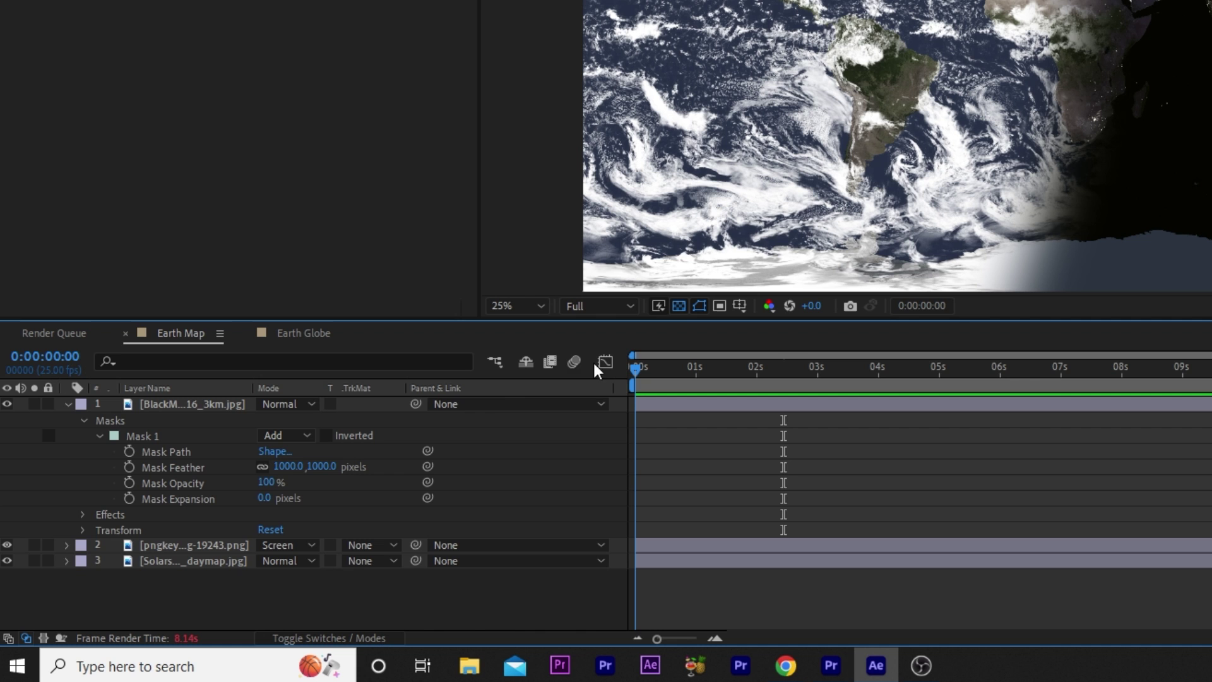
pyautogui.click(129, 451)
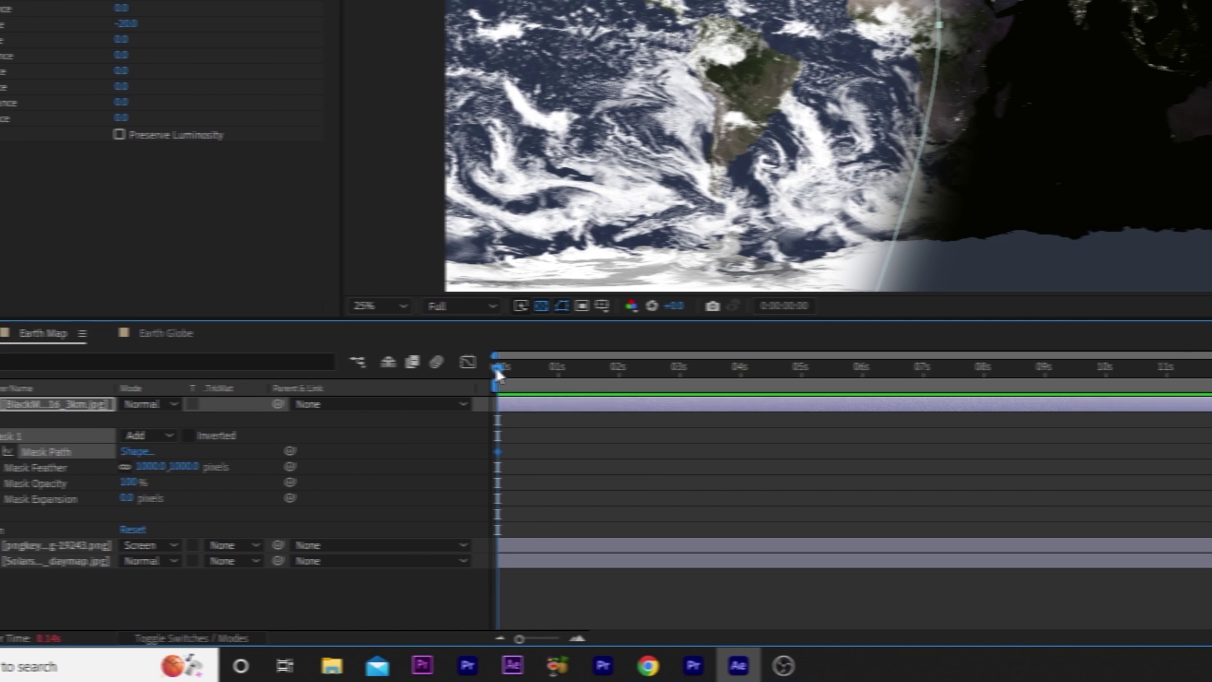
pyautogui.moveTo(637, 372); pyautogui.dragTo(859, 374)
pyautogui.moveTo(706, 371); pyautogui.dragTo(702, 372)
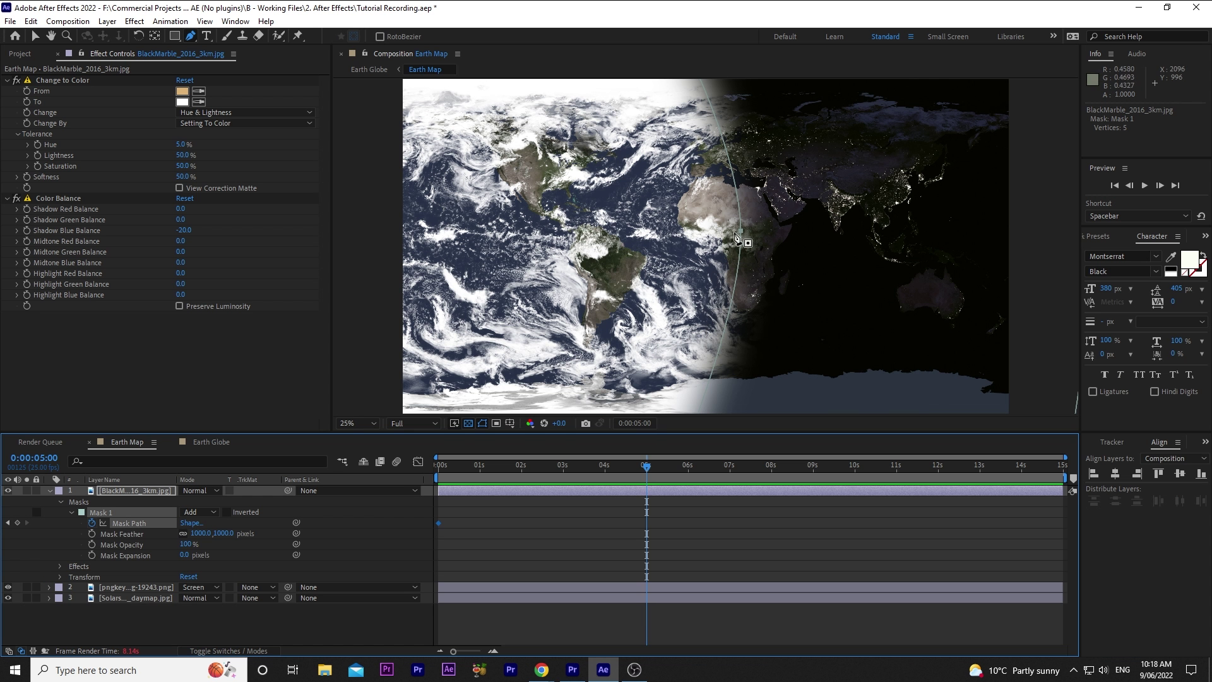
pyautogui.moveTo(742, 235); pyautogui.dragTo(767, 231)
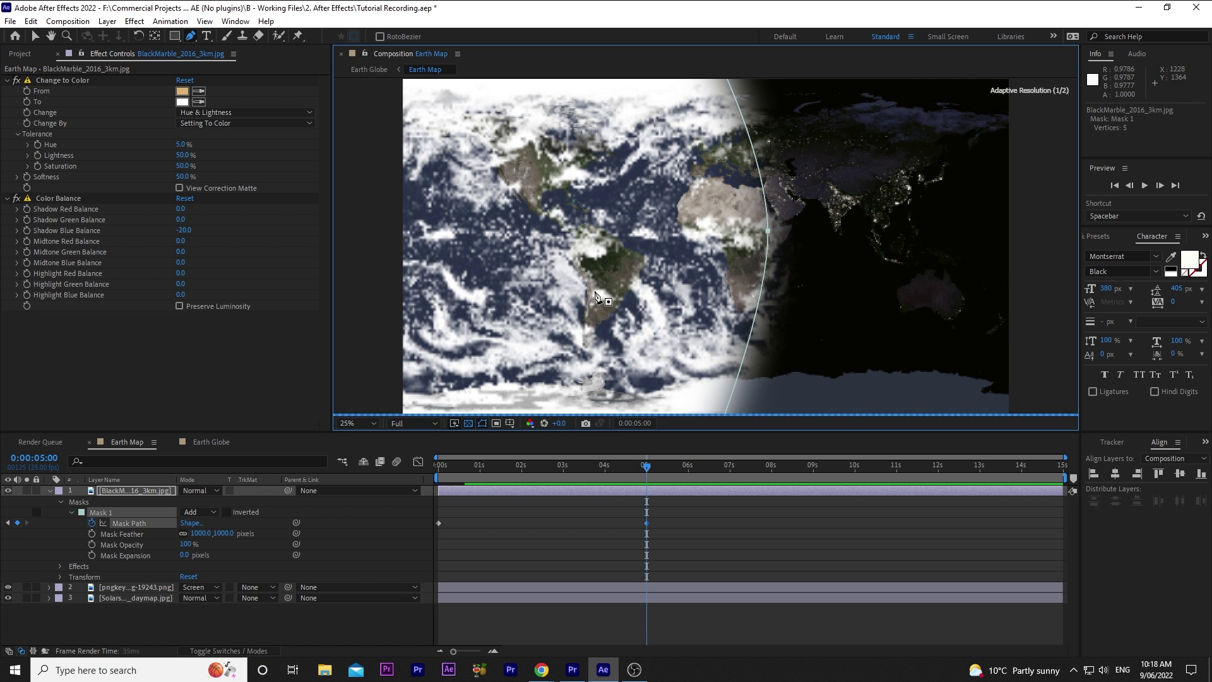
# Step: In Earth Globe at 0 s, turn CC Sphere's Rotation Y to about -13°
pyautogui.click(212, 443)
pyautogui.moveTo(637, 478); pyautogui.dragTo(436, 478)
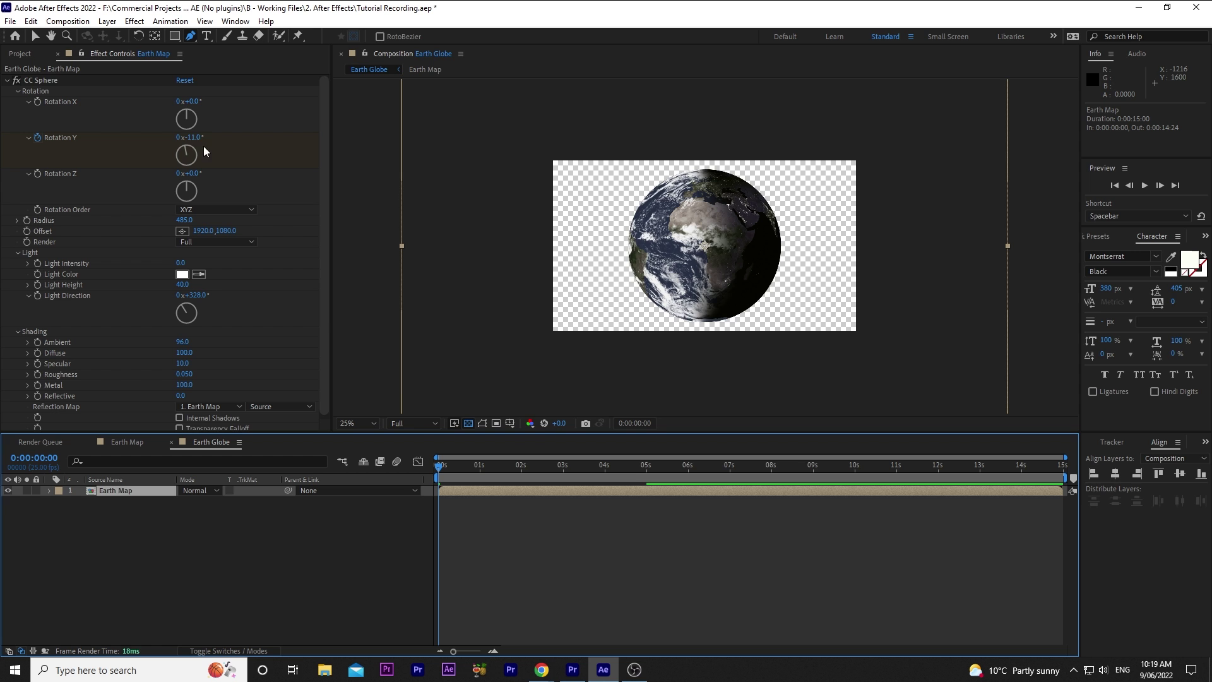
pyautogui.moveTo(189, 137); pyautogui.dragTo(196, 137)
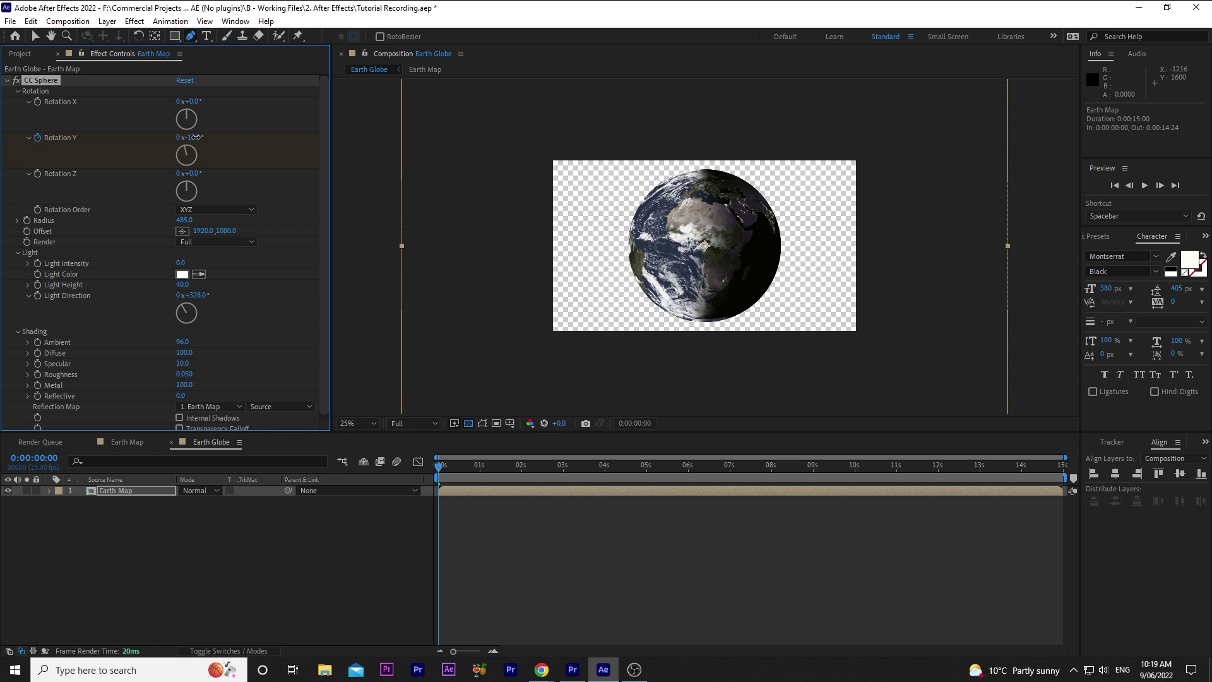
# Step: Import the nasa galaxy PNG beneath Earth Map and darken it with Brightness & Contrast
pyautogui.click(26, 60)
pyautogui.rightClick(88, 265)
pyautogui.moveTo(149, 327)
pyautogui.click(265, 327)
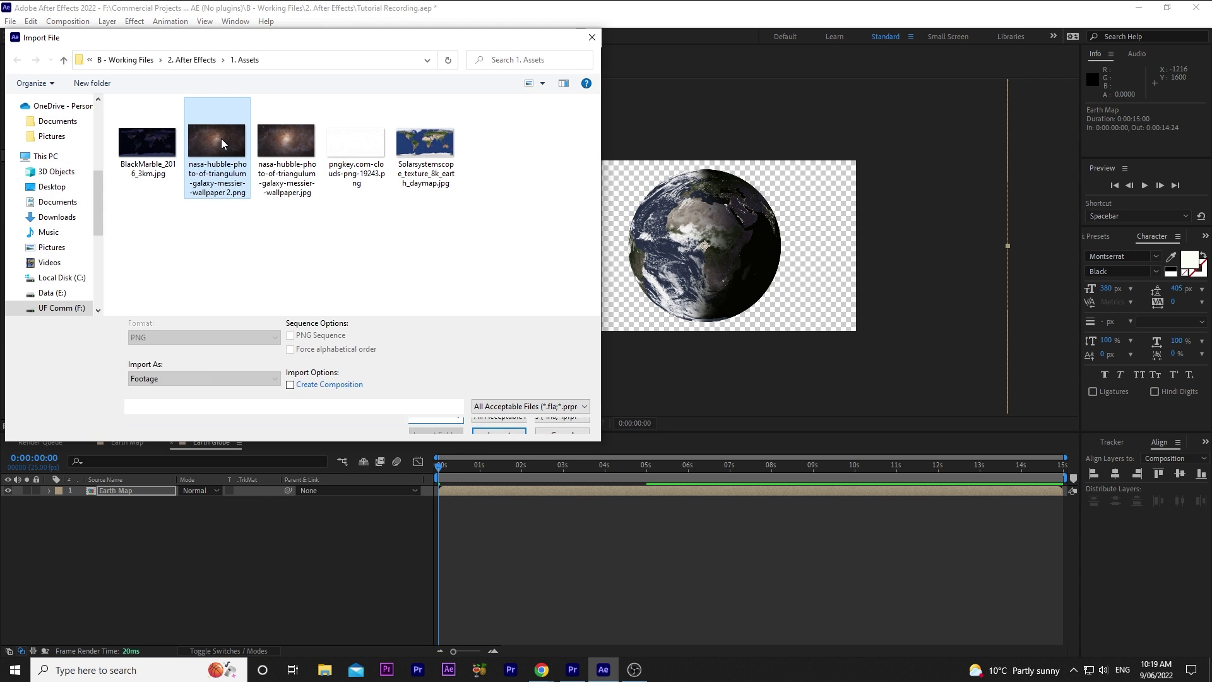
pyautogui.doubleClick(222, 144)
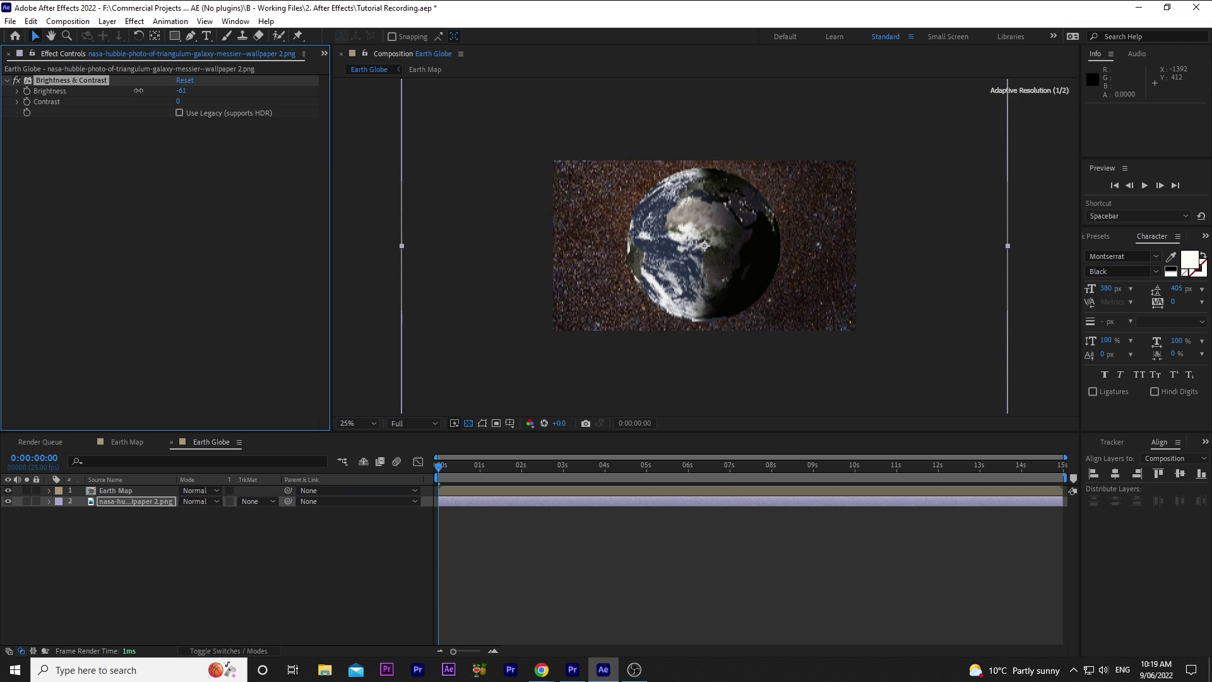
pyautogui.moveTo(138, 90); pyautogui.dragTo(220, 100)
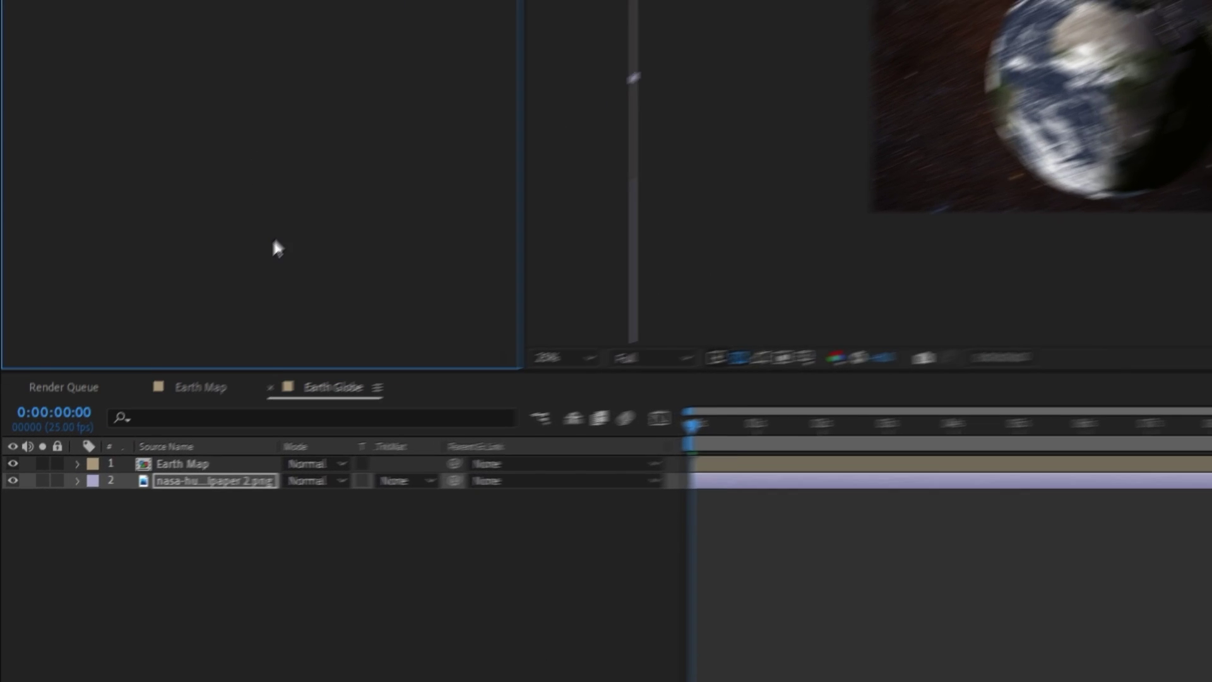
# Step: Add a Stylize > Glow effect to Earth Map with Composite Original set to On Top
pyautogui.click(114, 491)
pyautogui.click(232, 38)
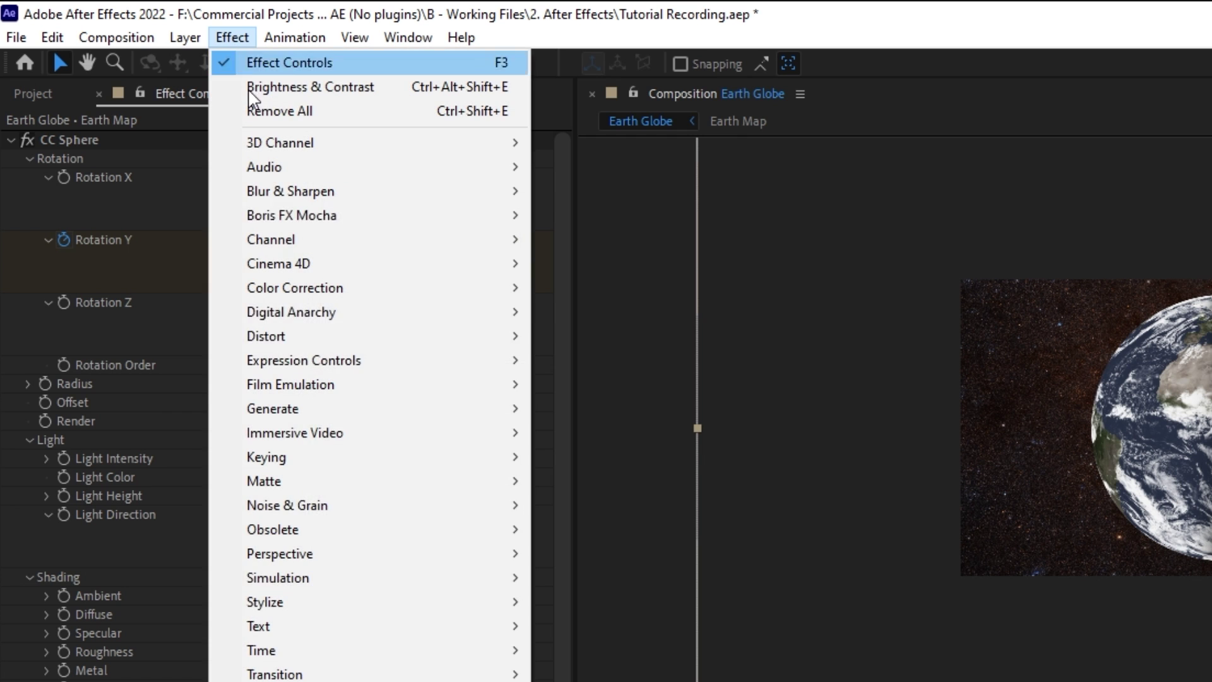
pyautogui.moveTo(354, 601)
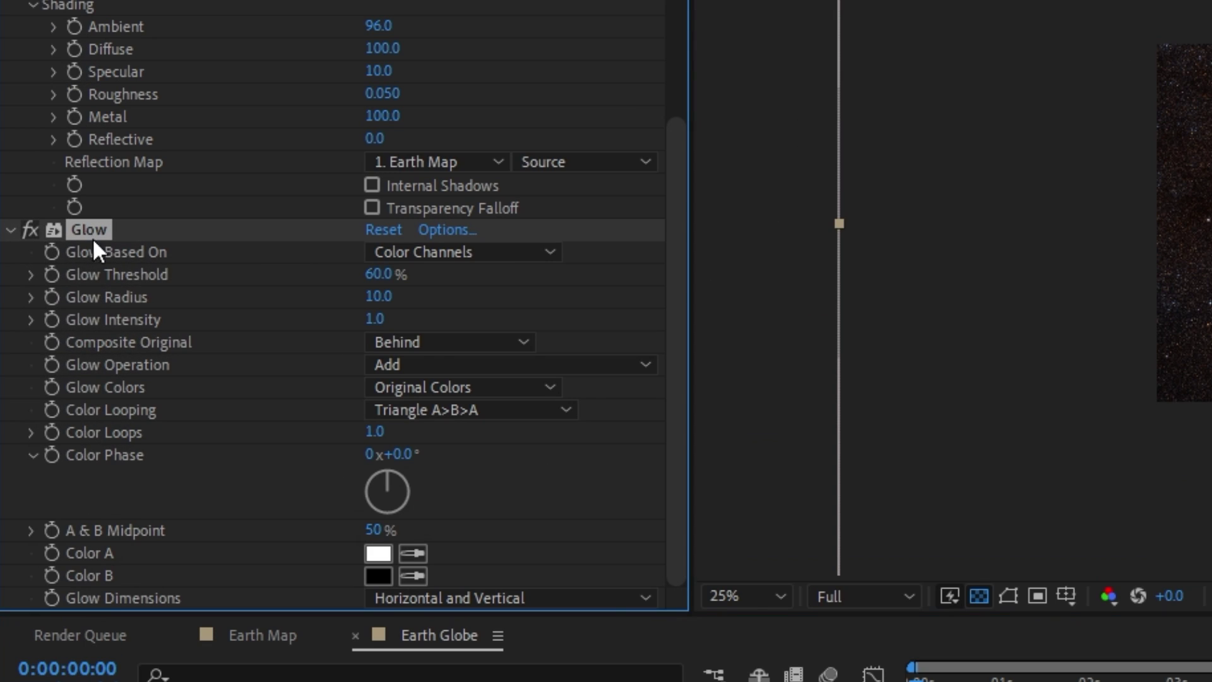
pyautogui.click(442, 341)
pyautogui.click(441, 368)
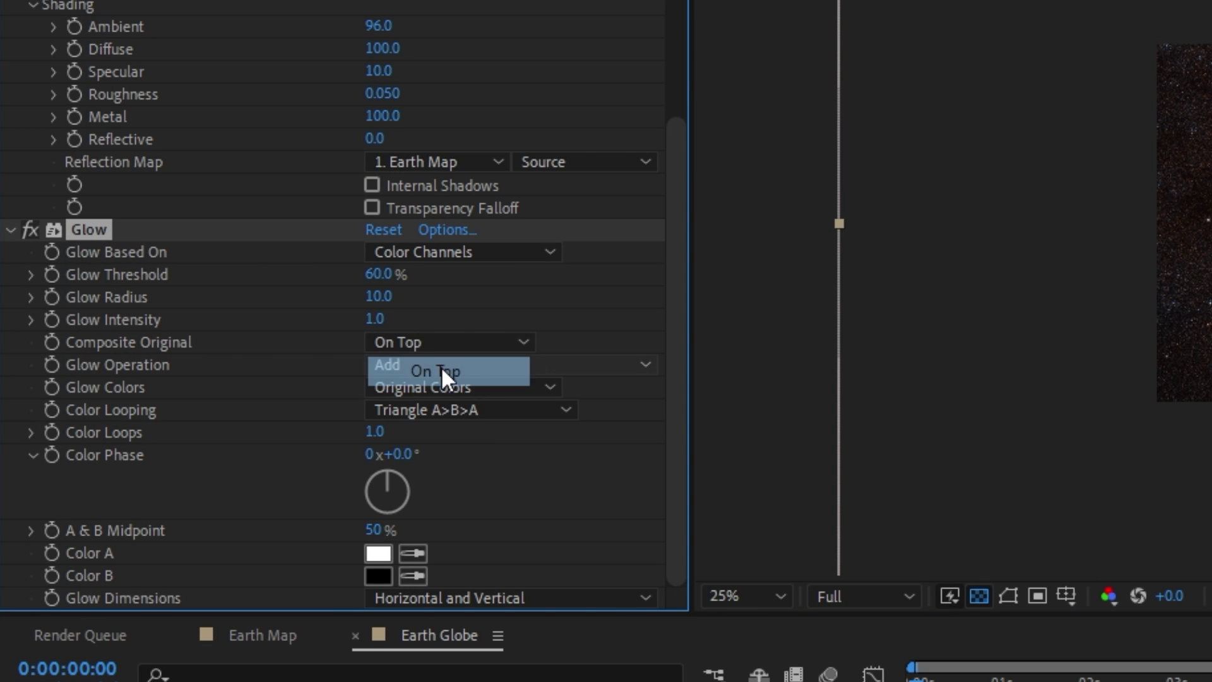
pyautogui.press('.')
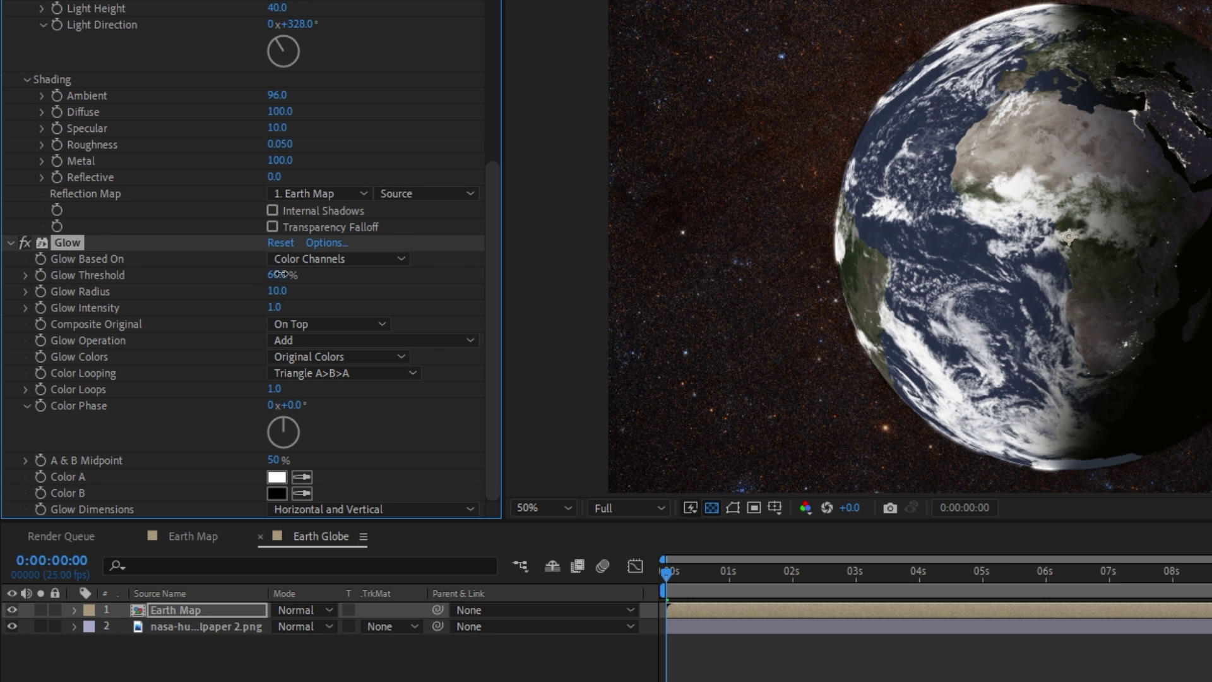
# Step: Set the Glow threshold to 15%, radius to 30 and intensity to 0.2
pyautogui.moveTo(280, 273); pyautogui.dragTo(185, 277)
pyautogui.click(279, 273)
pyautogui.write('15')
pyautogui.press('Return')
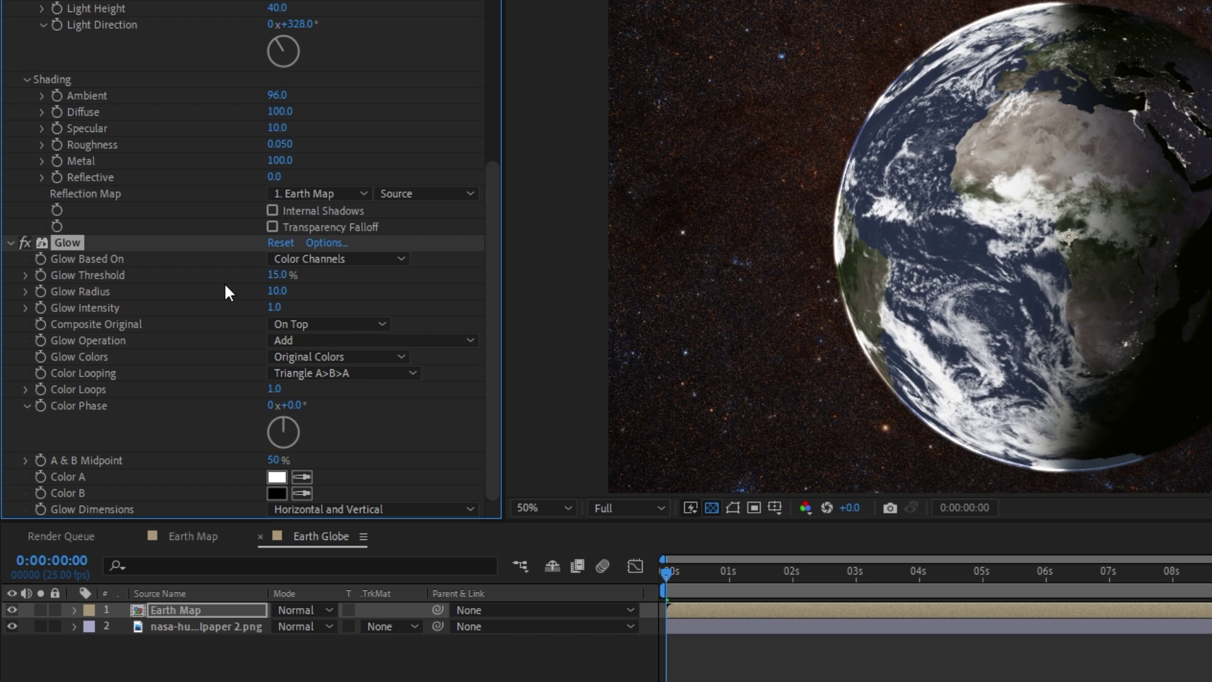
pyautogui.moveTo(277, 290); pyautogui.dragTo(300, 289)
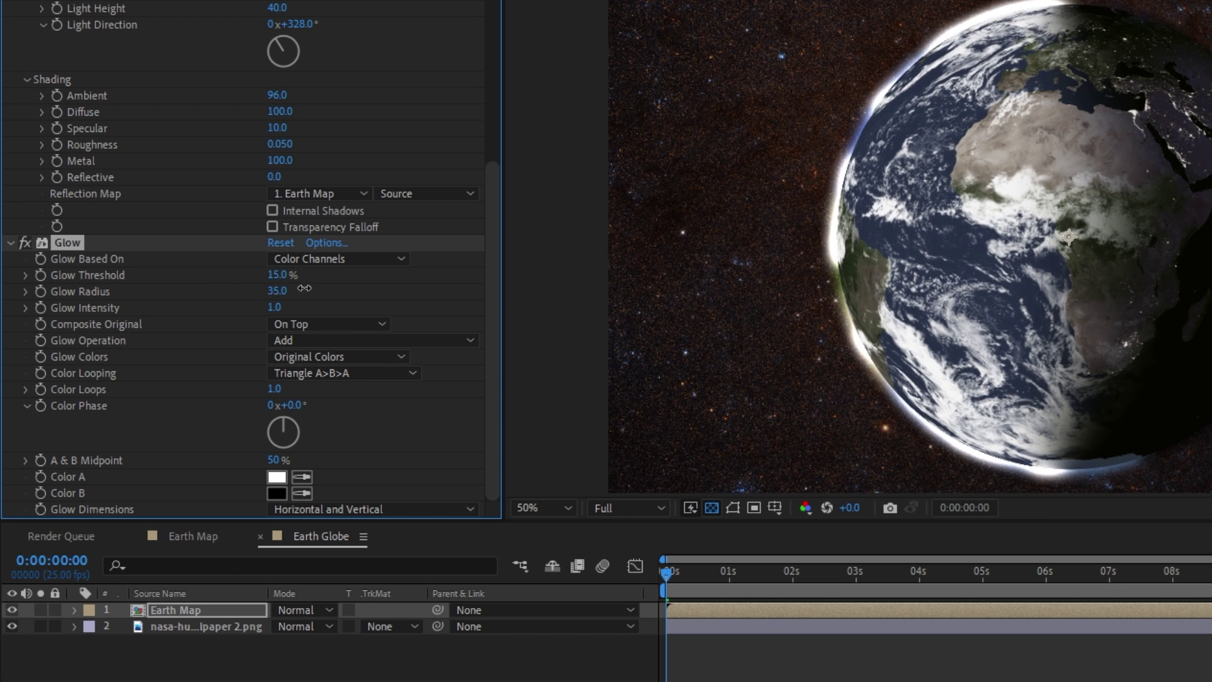
pyautogui.click(274, 307)
pyautogui.write('0.2')
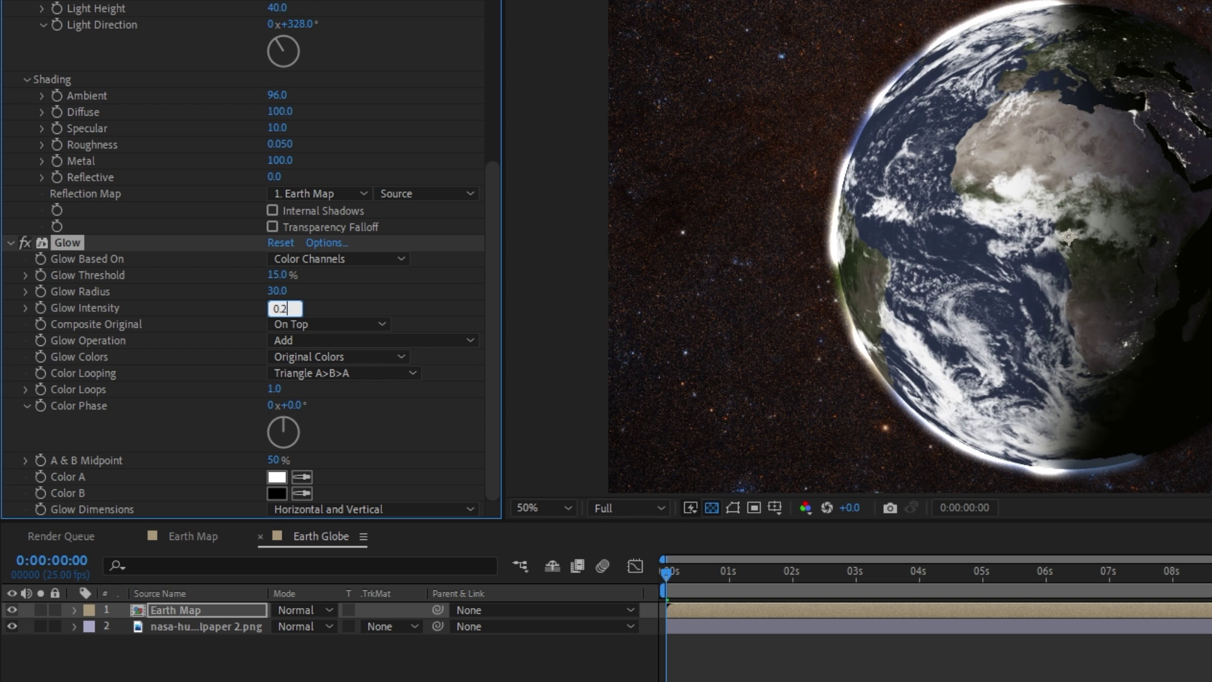
pyautogui.press('Return')
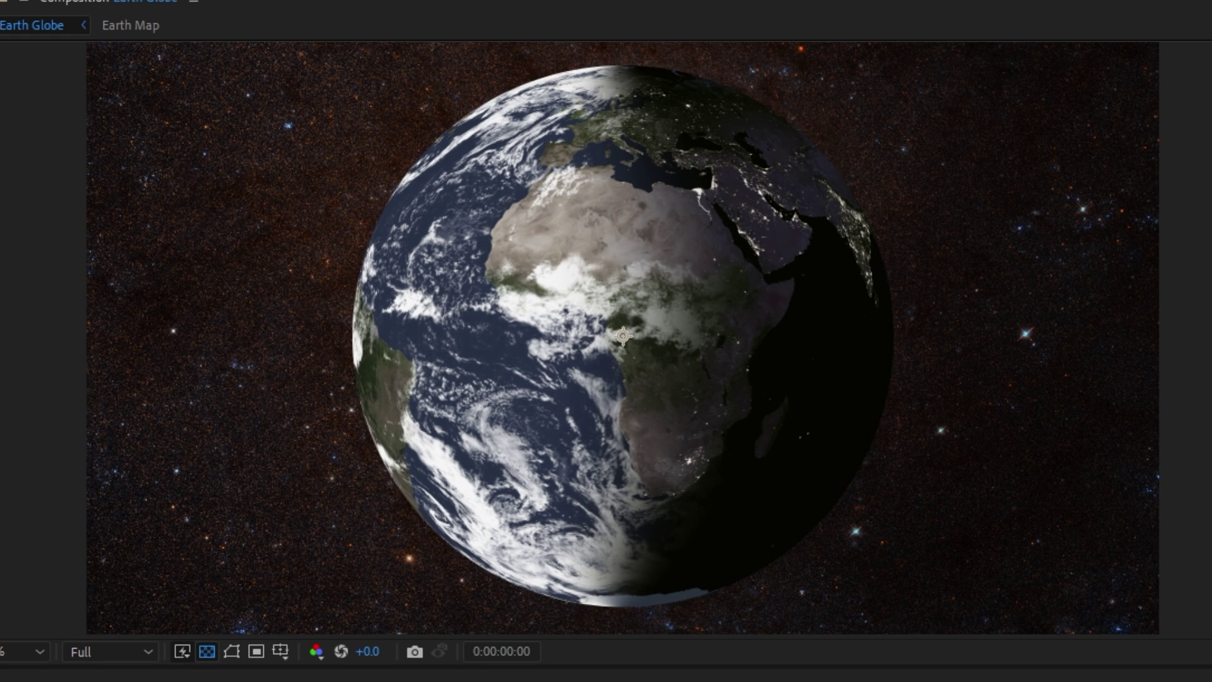
# Step: Add a Null Object and parent Earth Map and the galaxy background to Null 1
pyautogui.rightClick(117, 547)
pyautogui.moveTo(188, 392)
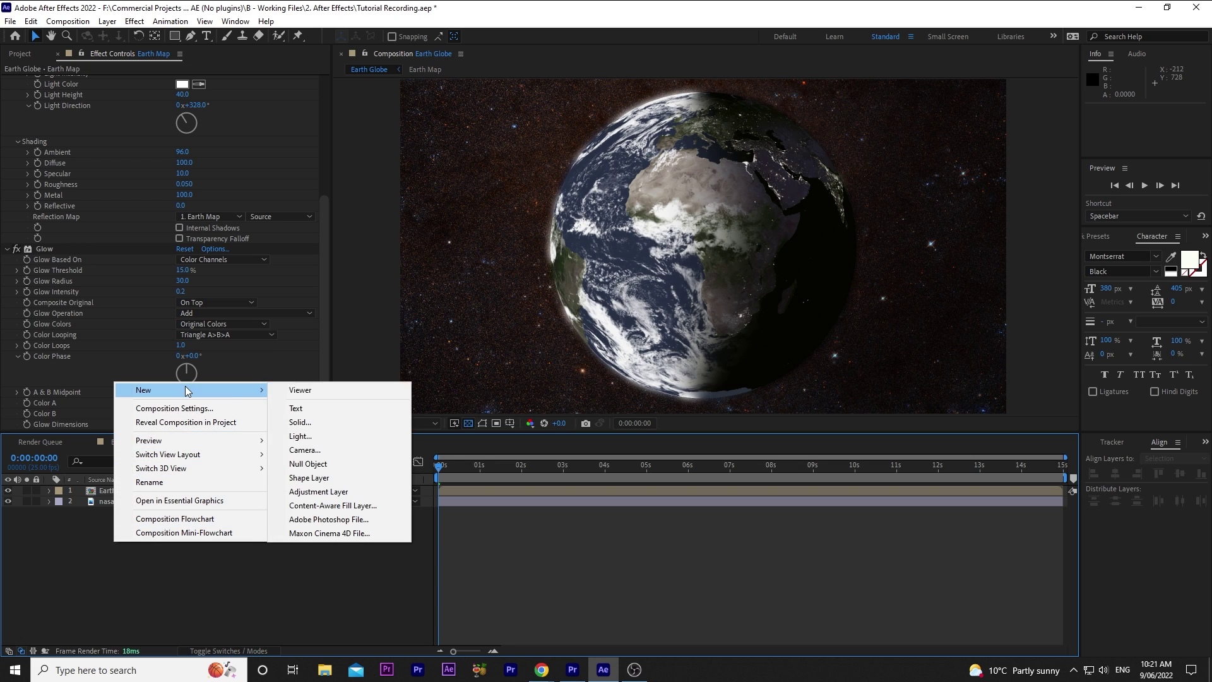
pyautogui.click(303, 474)
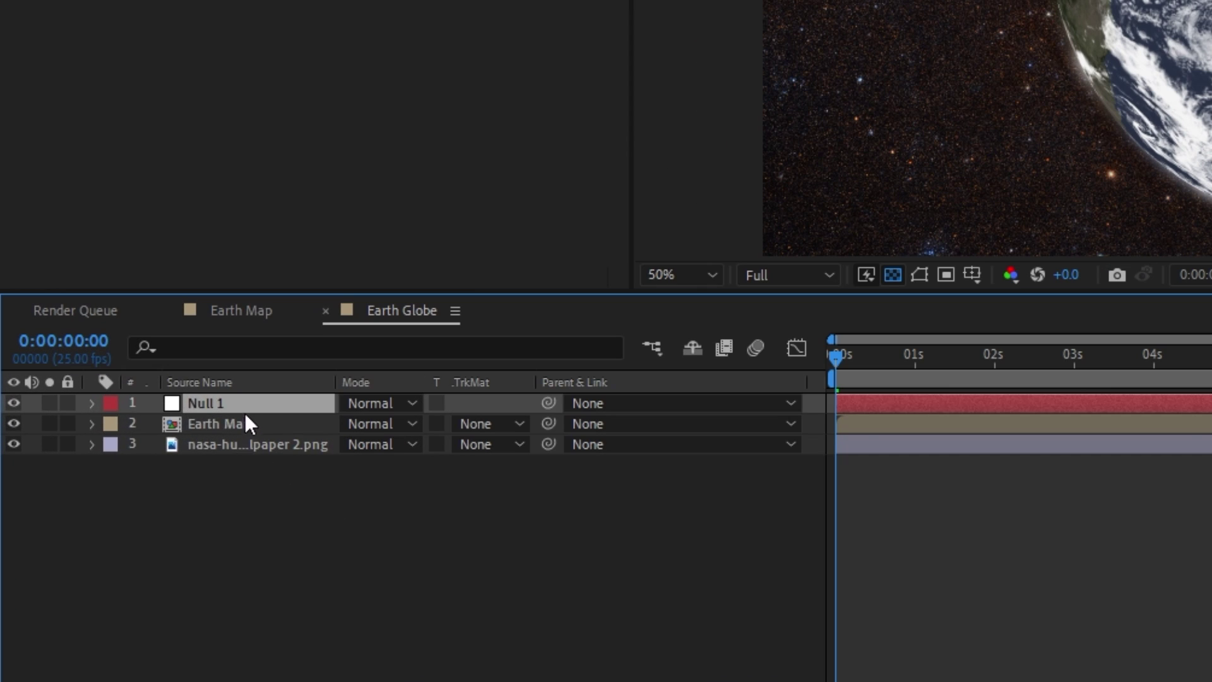
pyautogui.click(123, 502)
pyautogui.keyDown('shift'); pyautogui.click(246, 450); pyautogui.keyUp('shift')
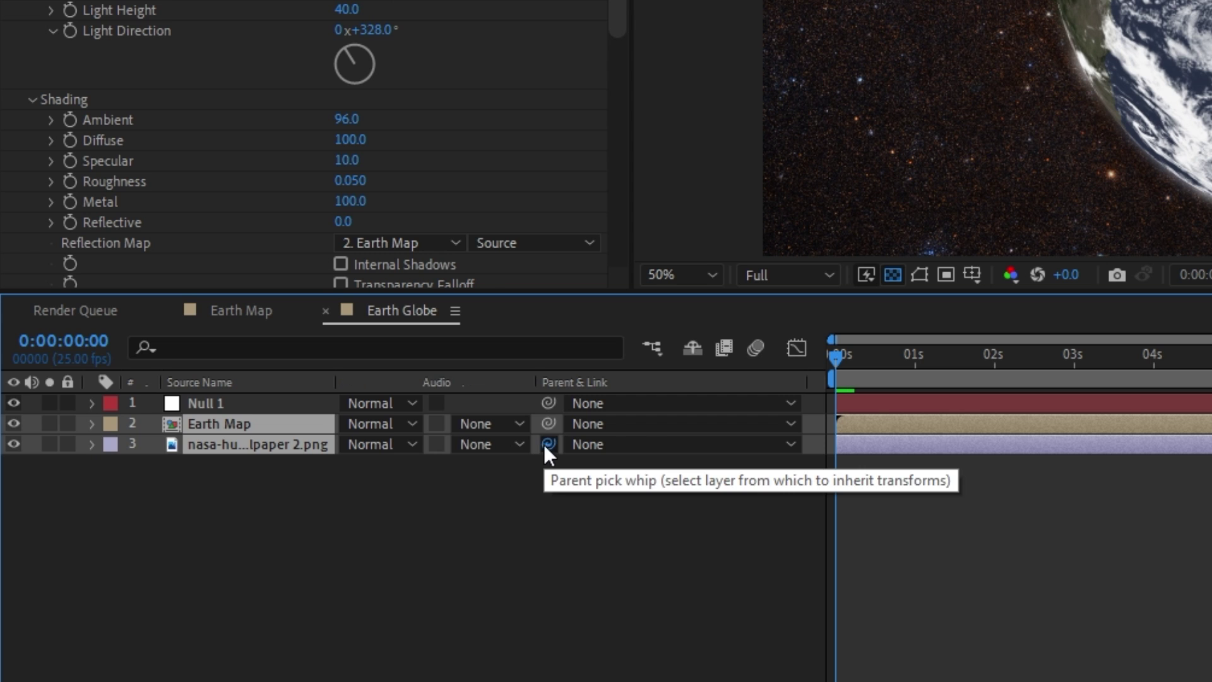
pyautogui.moveTo(543, 444); pyautogui.dragTo(226, 398)
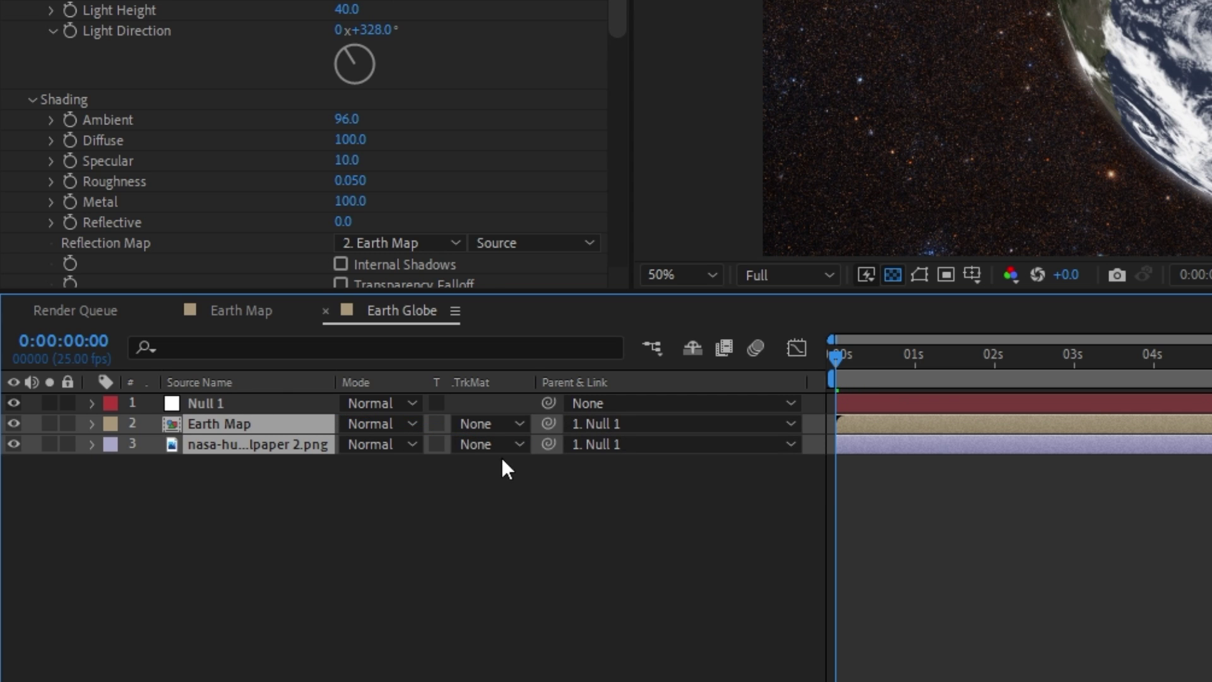
pyautogui.click(358, 481)
# Step: Keyframe Null 1's Scale at 0 s and 5 s, then preview the zoom
pyautogui.press('KP_1')
pyautogui.press('s')
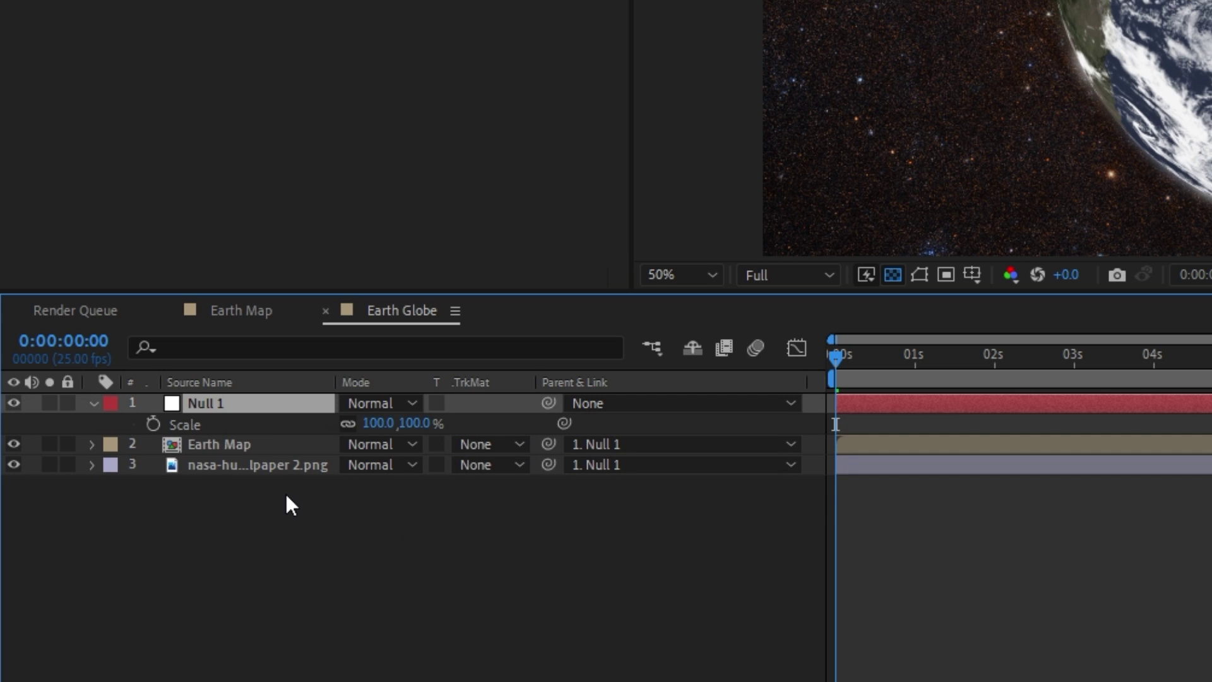
pyautogui.click(151, 423)
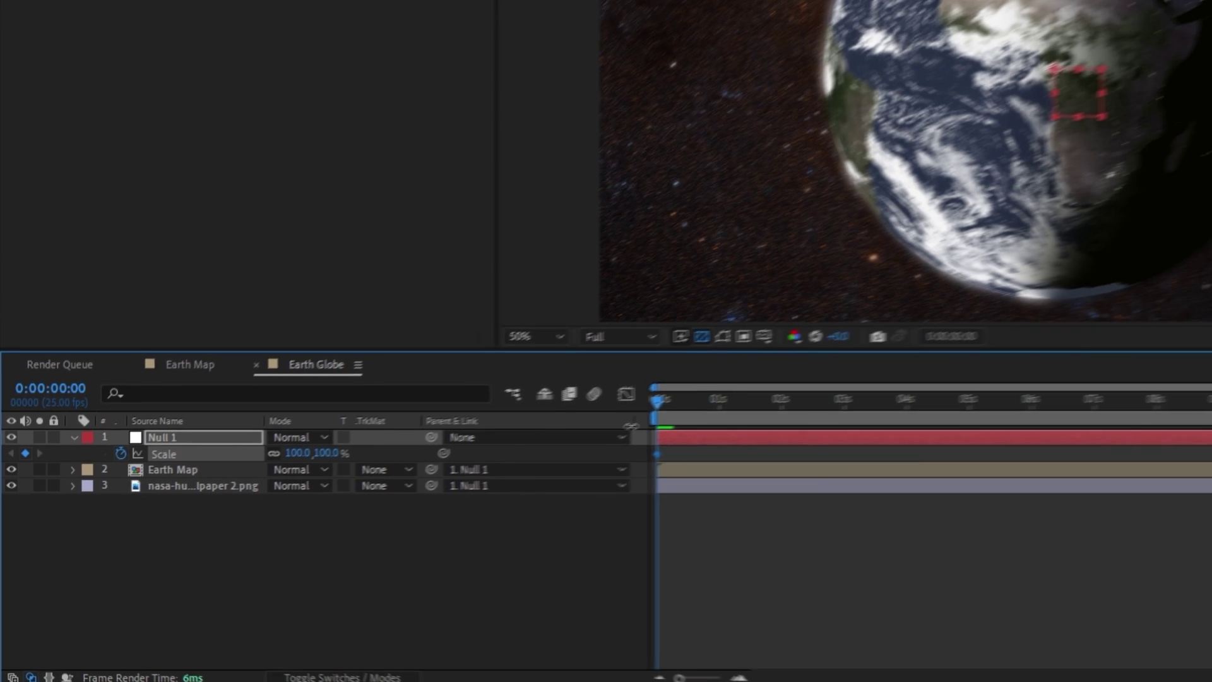
pyautogui.moveTo(658, 399); pyautogui.dragTo(924, 408)
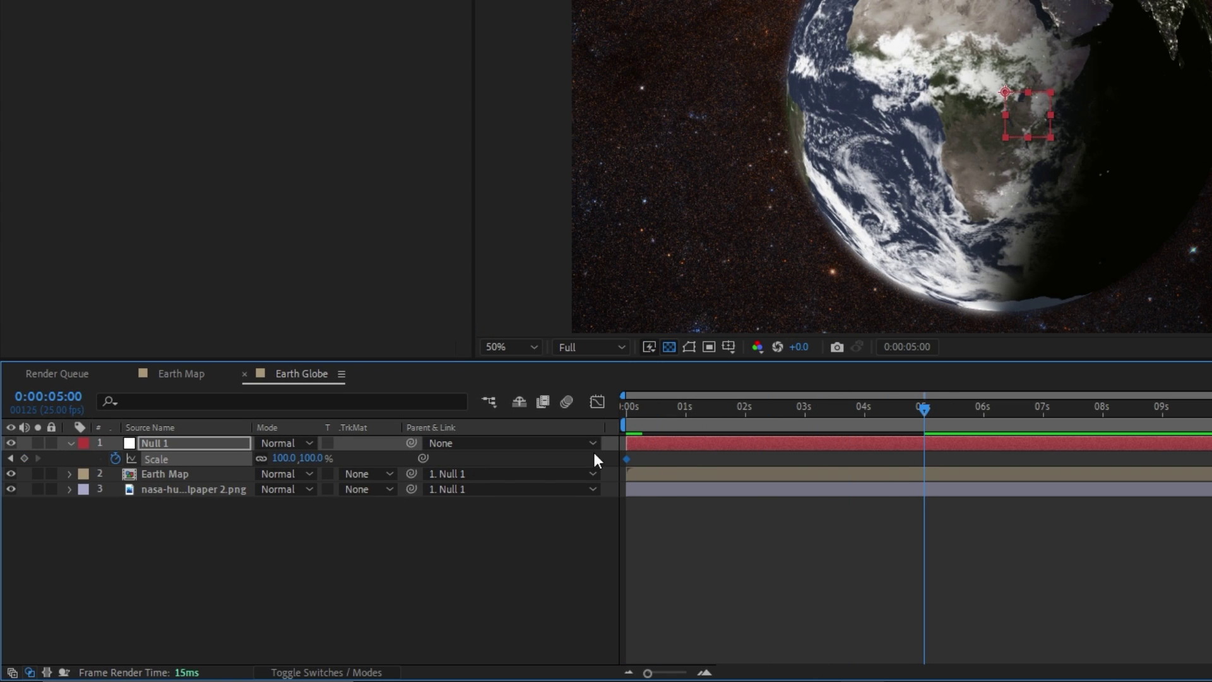
pyautogui.moveTo(318, 457); pyautogui.dragTo(321, 458)
pyautogui.press('Home')
pyautogui.press('space')
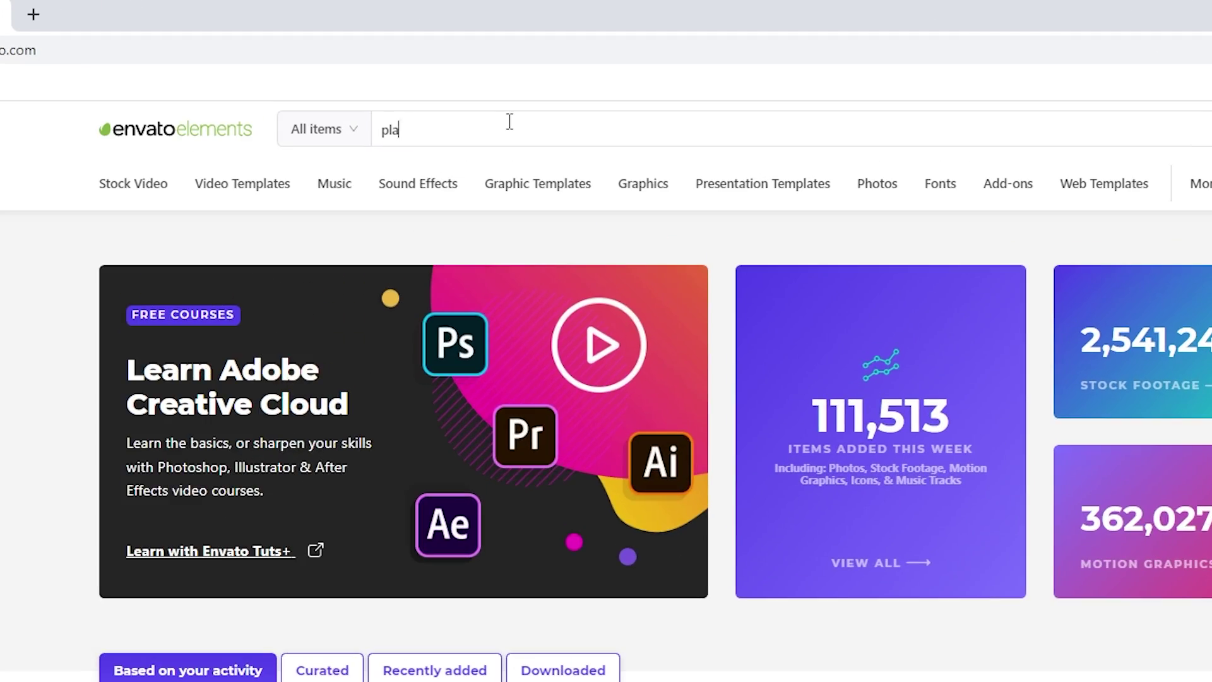
# Step: Search Envato Elements for 'planet rotating' and preview the downloaded Planet Rotating project
pyautogui.write('net rotatin')
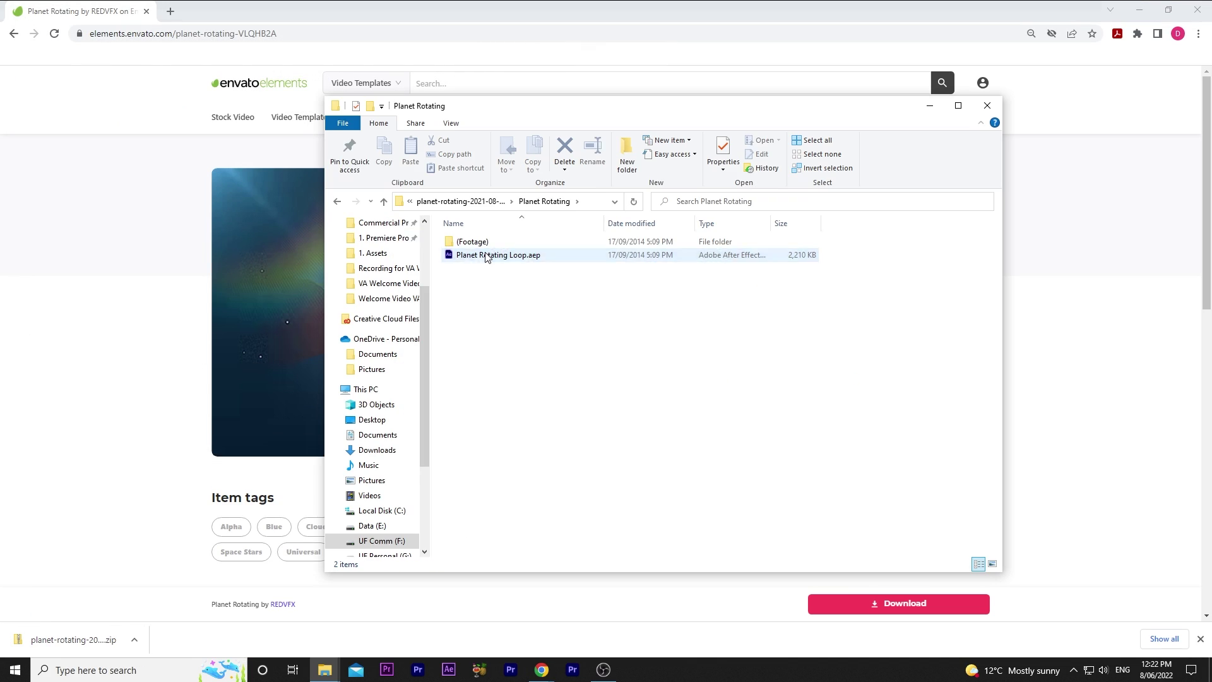
pyautogui.doubleClick(487, 255)
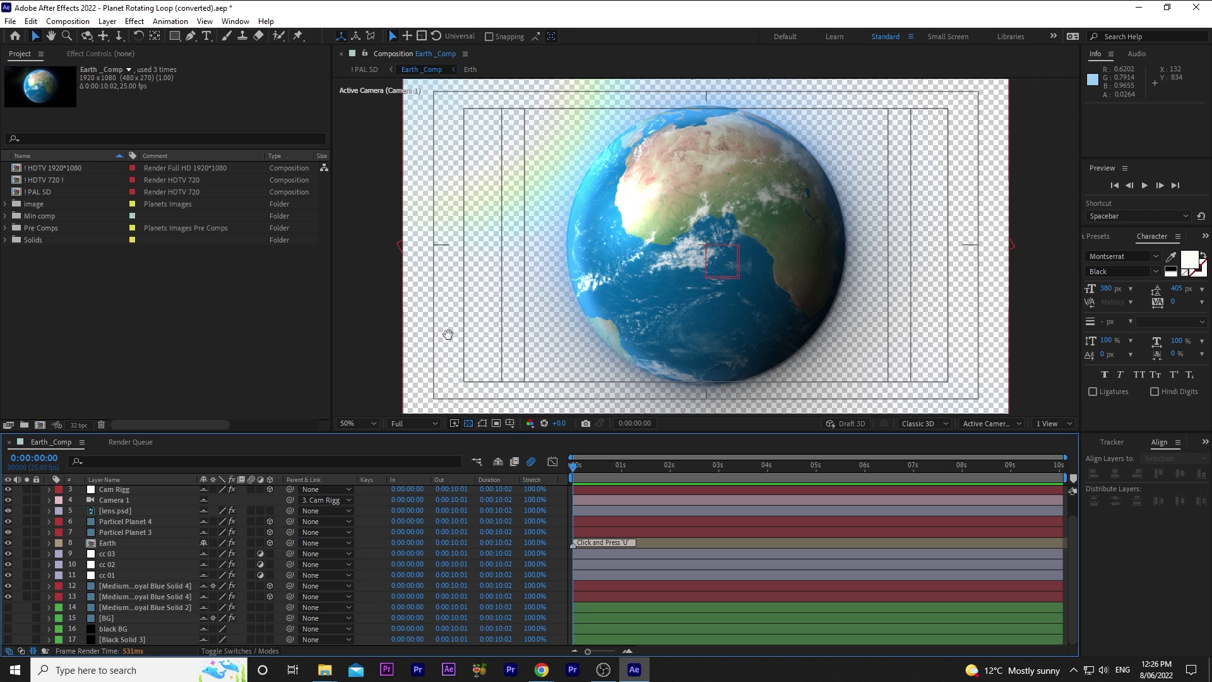
pyautogui.press('space')
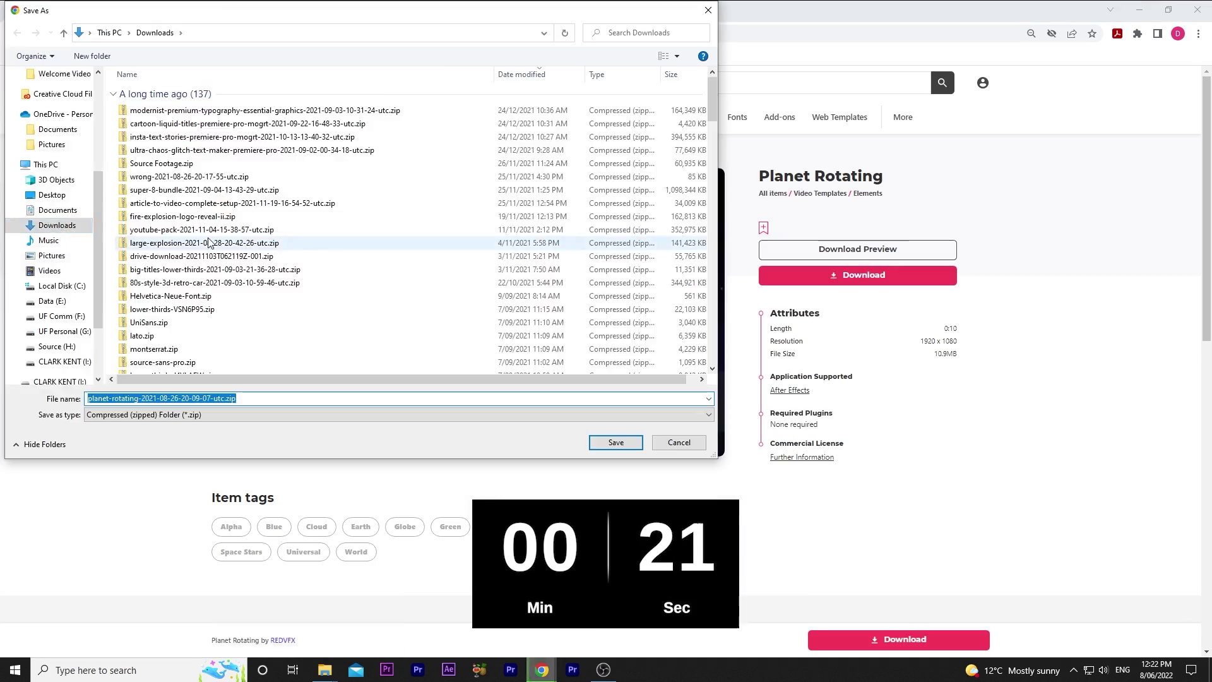
# Step: Download and open the Planet Rotating Loop project, then view The Globe template page
pyautogui.rightClick(524, 298)
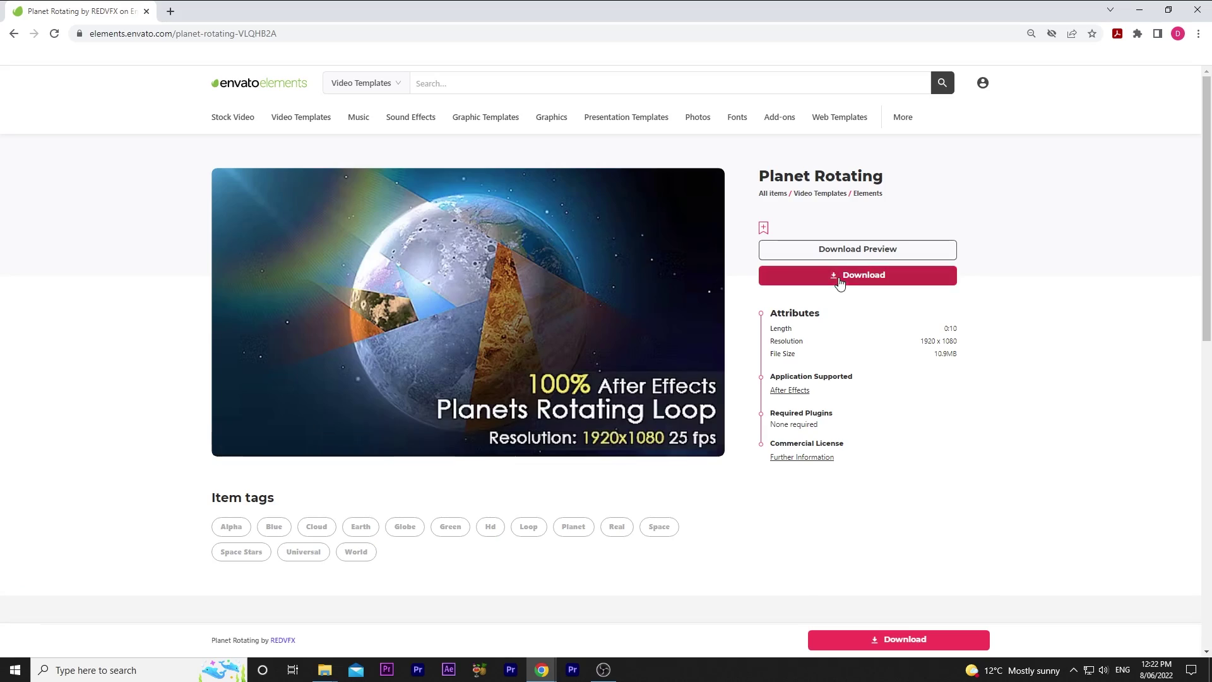
pyautogui.click(839, 277)
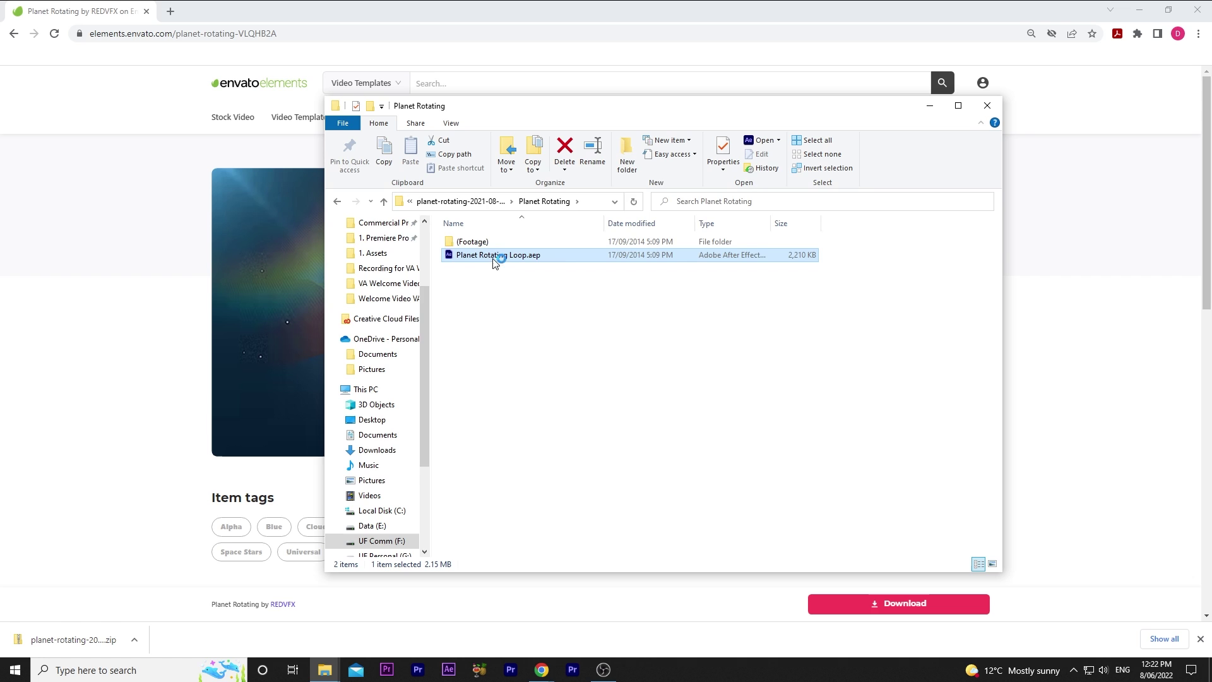
pyautogui.doubleClick(494, 263)
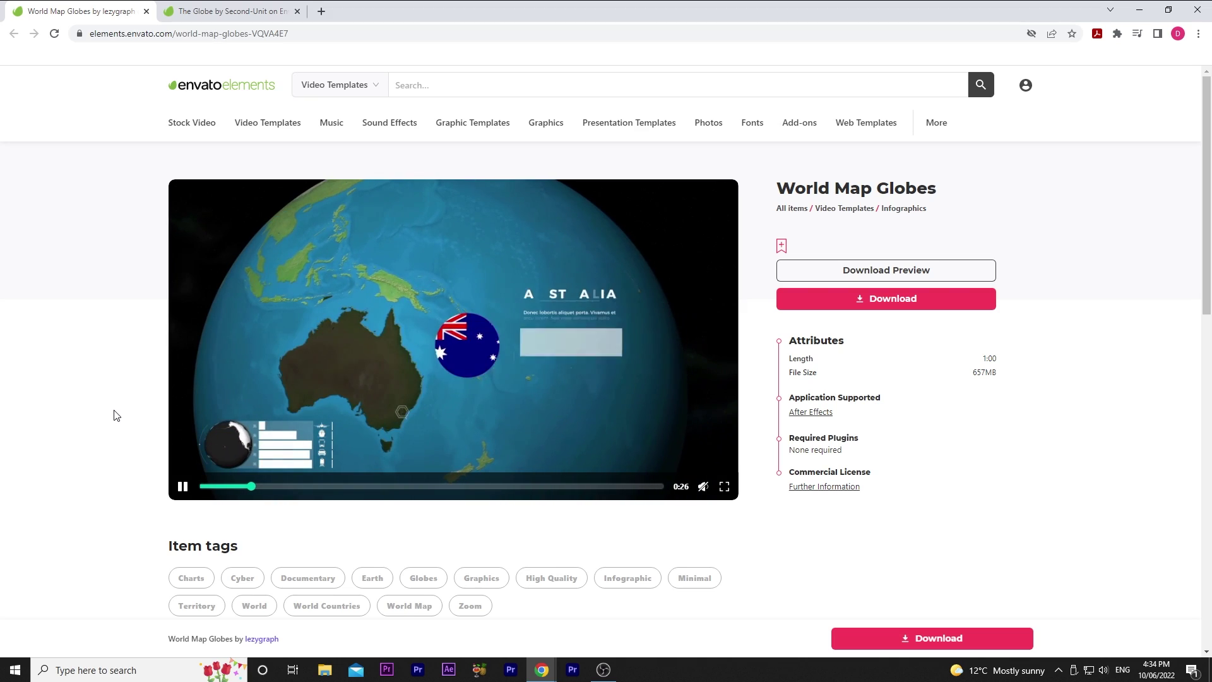
pyautogui.hotkey('ctrl', 'Tab')
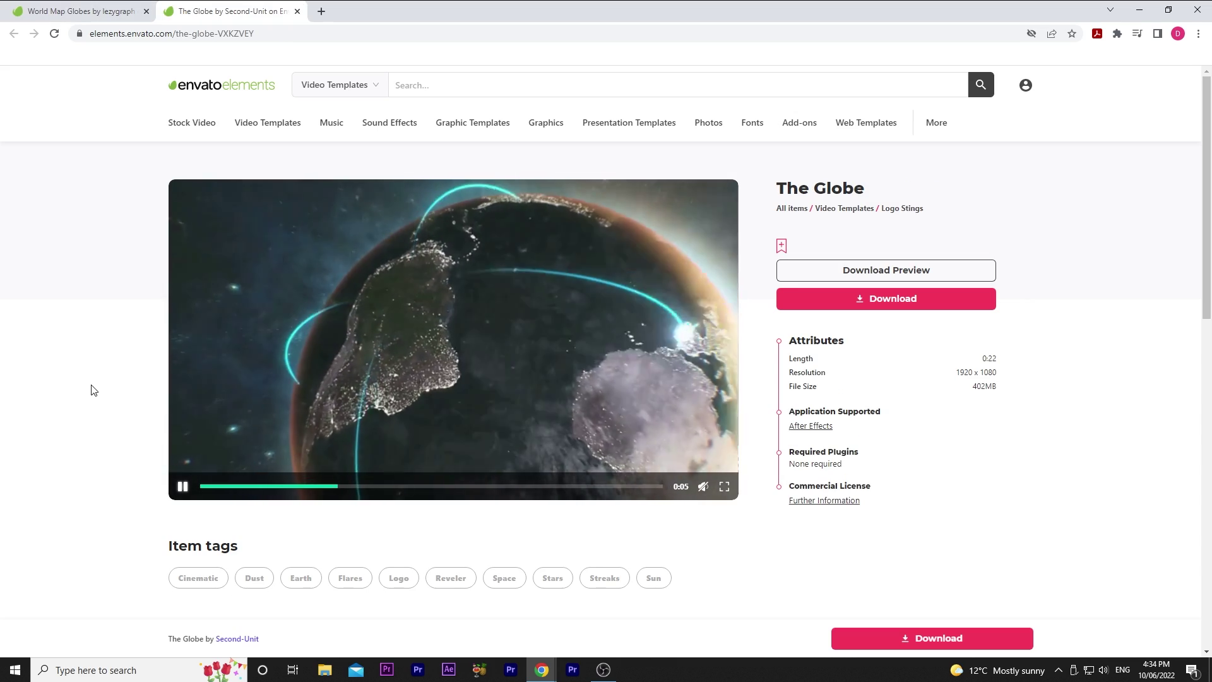